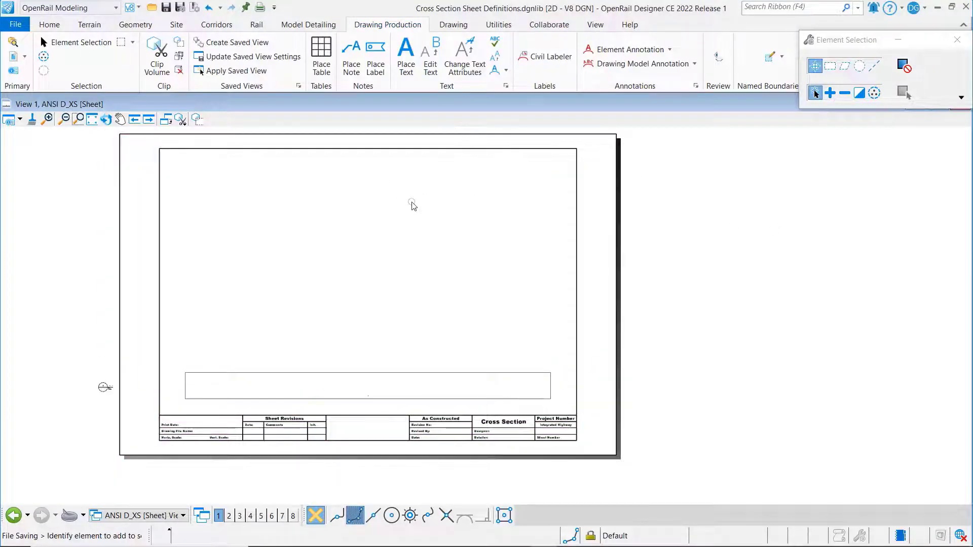
Add a favorite named 'XS Sheet Station Range' under Cross Section Sheet Definitions.dgnlib in Text Favorite Manager.
click(697, 86)
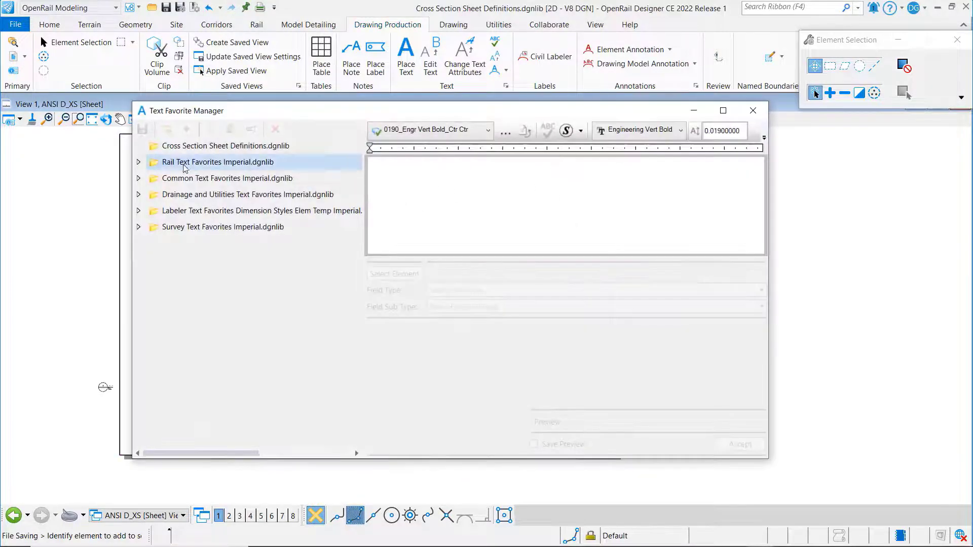
click(180, 149)
click(187, 128)
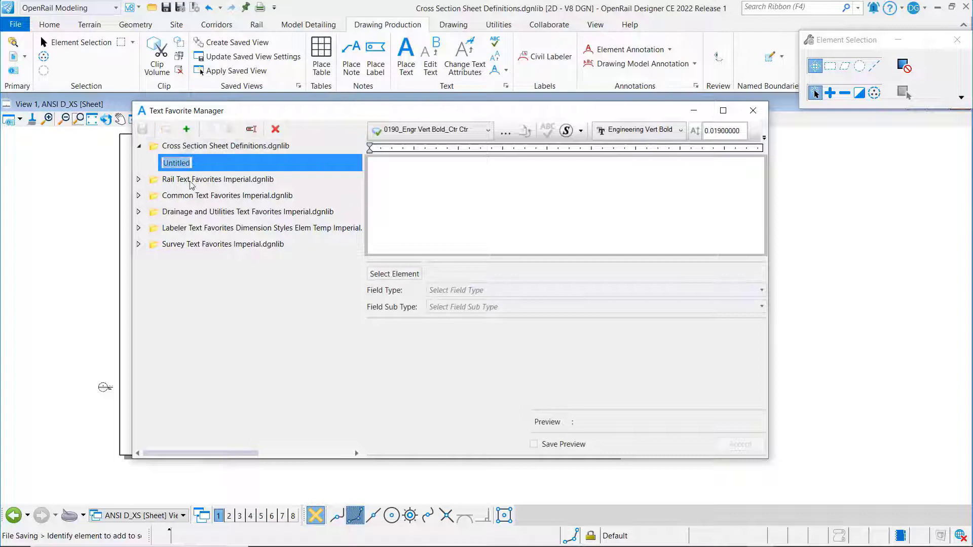
text(S)
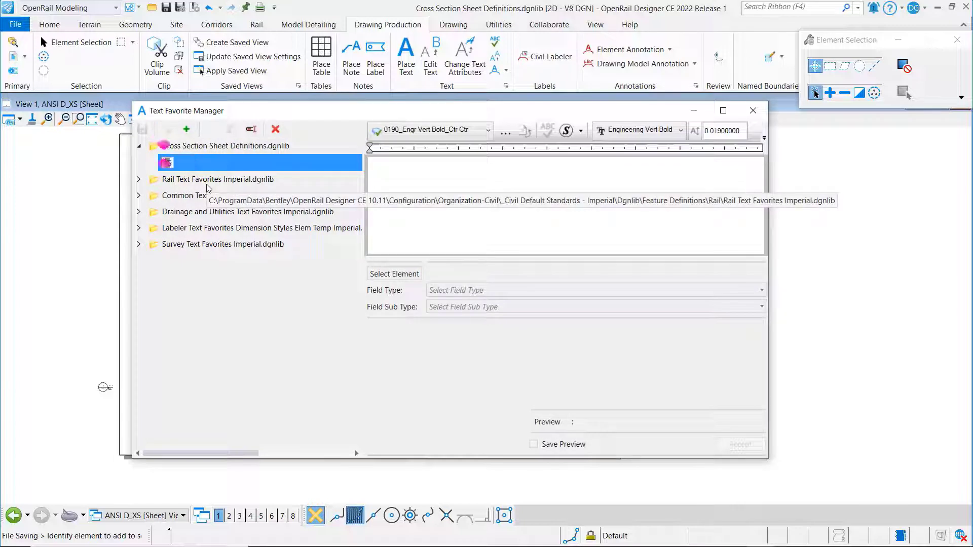
text( Sheet)
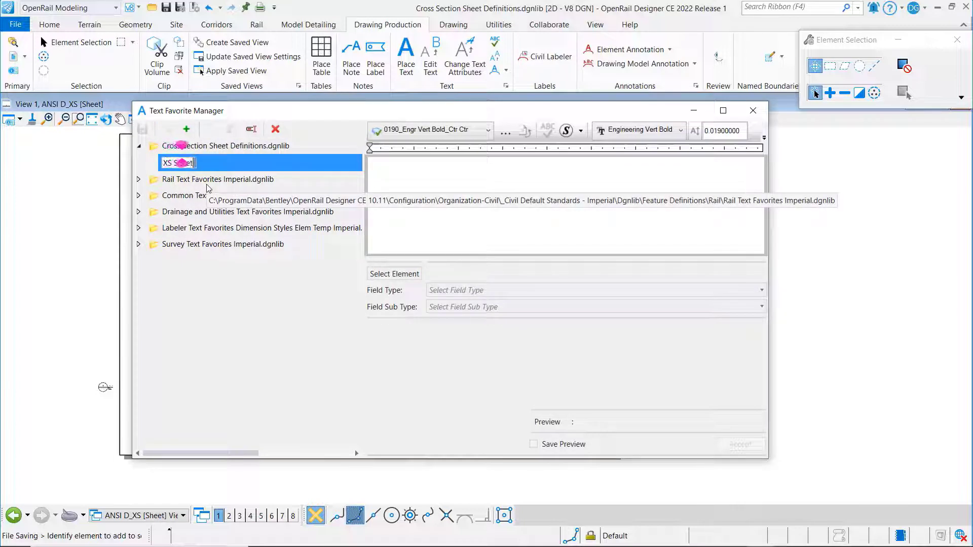
text( Station Range)
key(Return)
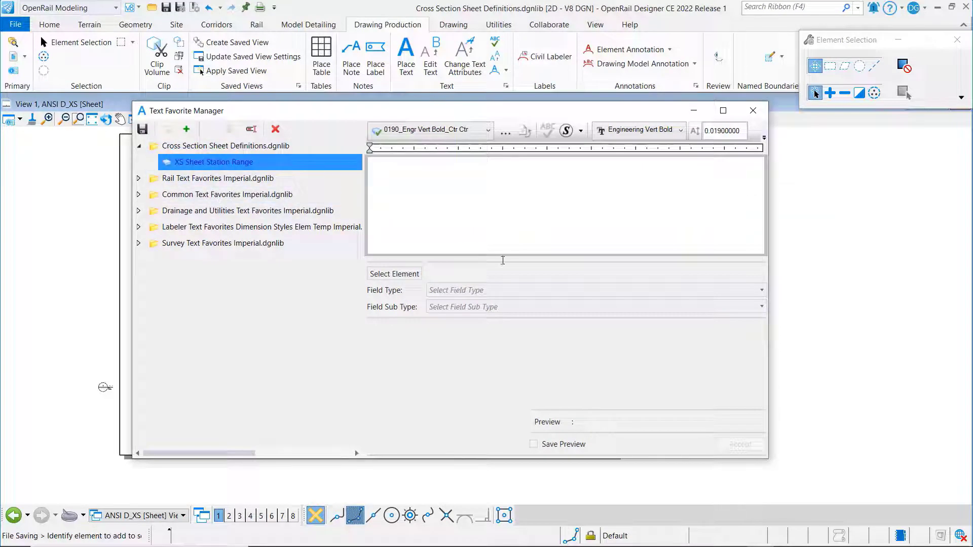
Set the field to Civil Element Properties > Annotation > Cross Section > CrossSection Annotation, filtering properties by 'she'.
click(522, 291)
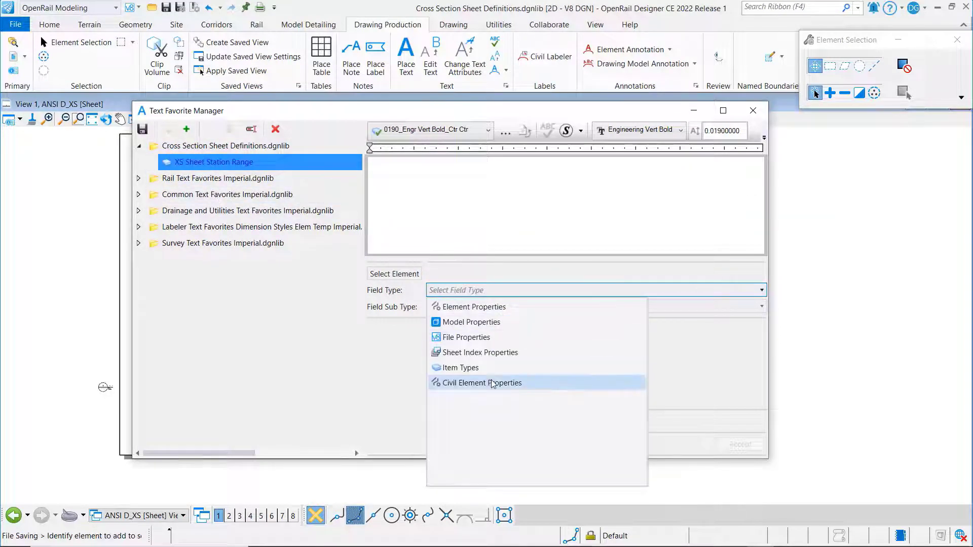
click(522, 382)
click(761, 309)
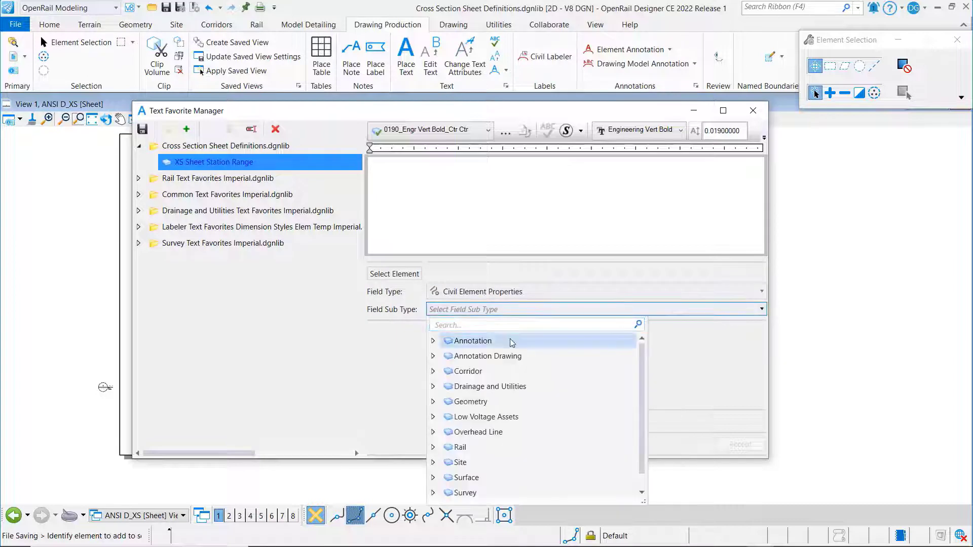
click(433, 342)
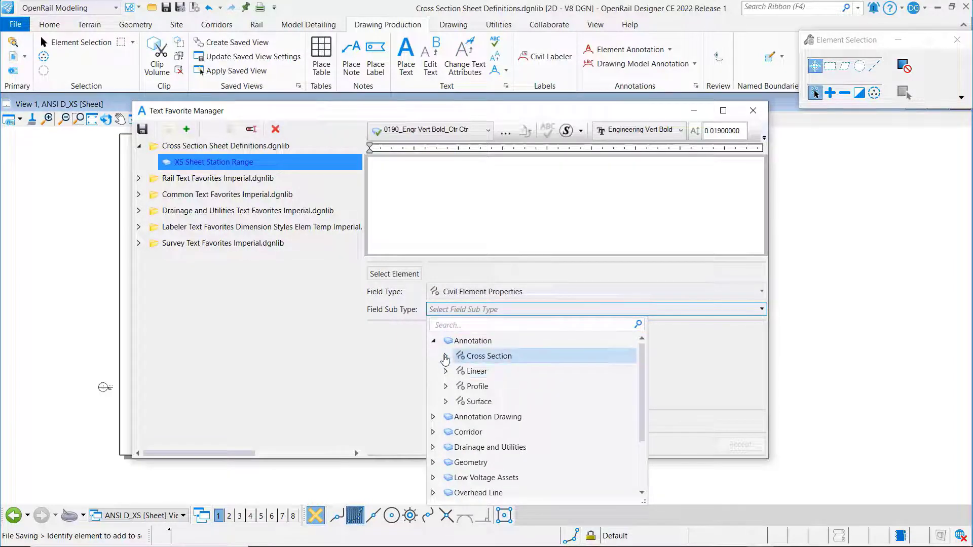
click(446, 356)
click(520, 372)
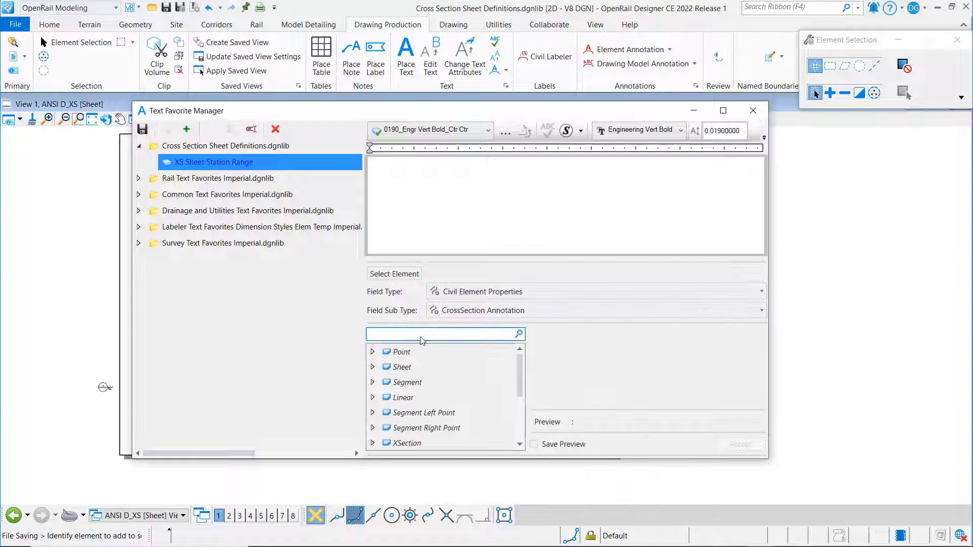
text(s)
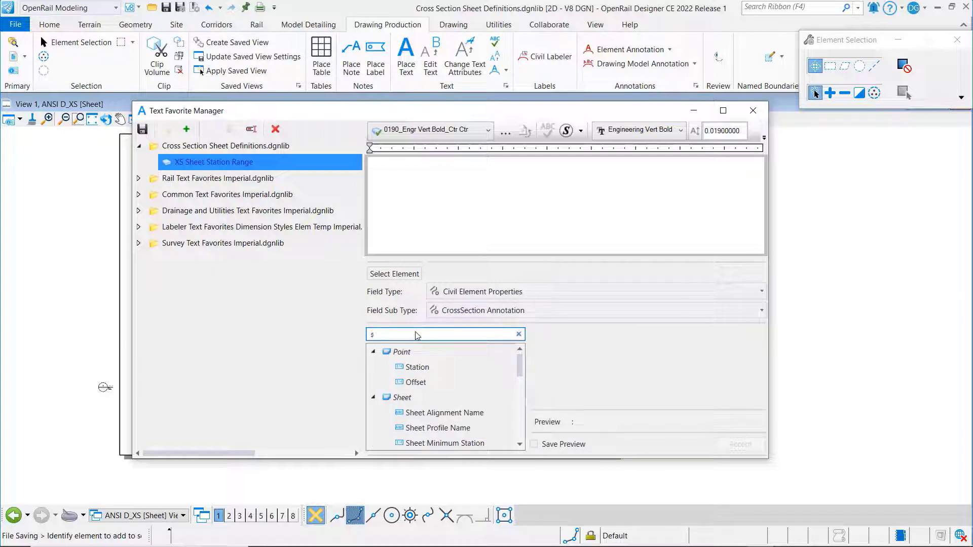
text(heet)
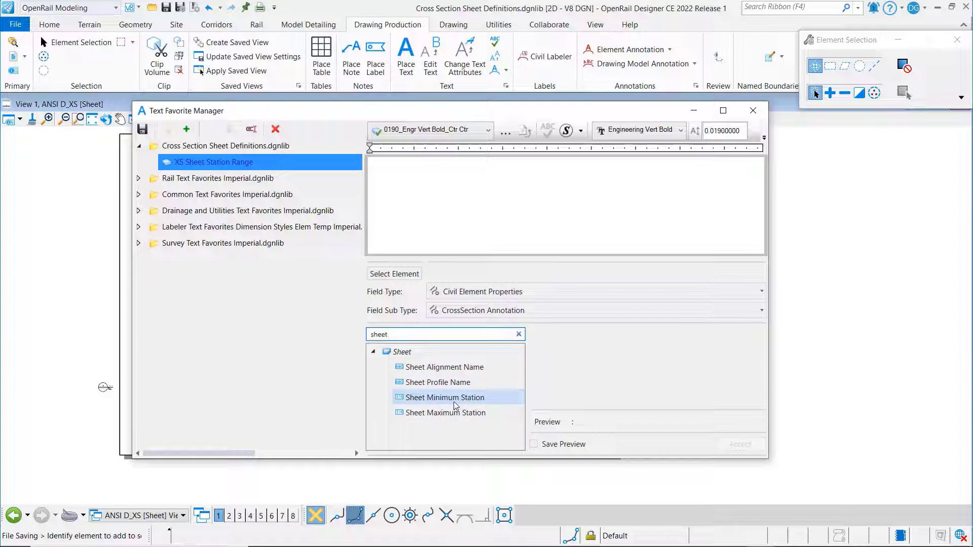
Keep the current text style and enter 'Sta. ' as the favorite's opening text.
click(487, 130)
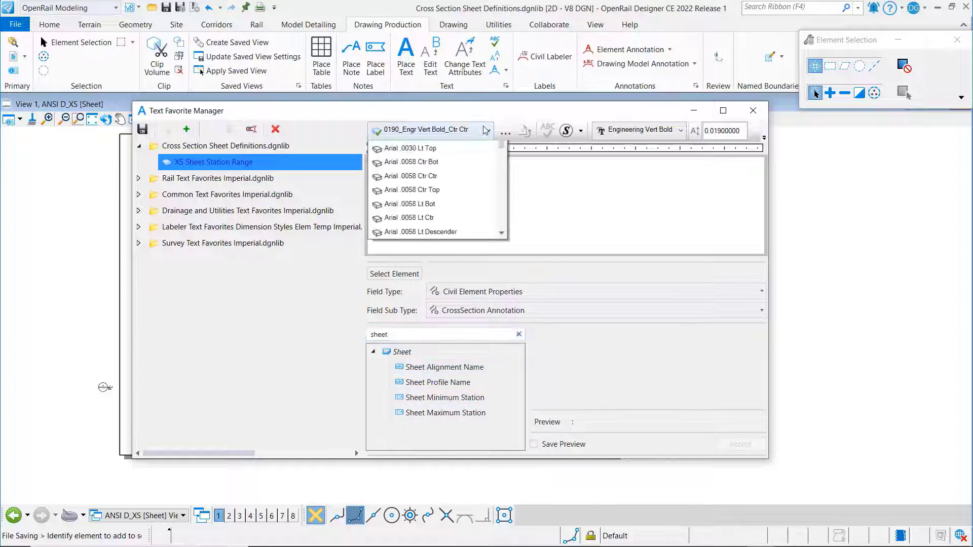
click(436, 152)
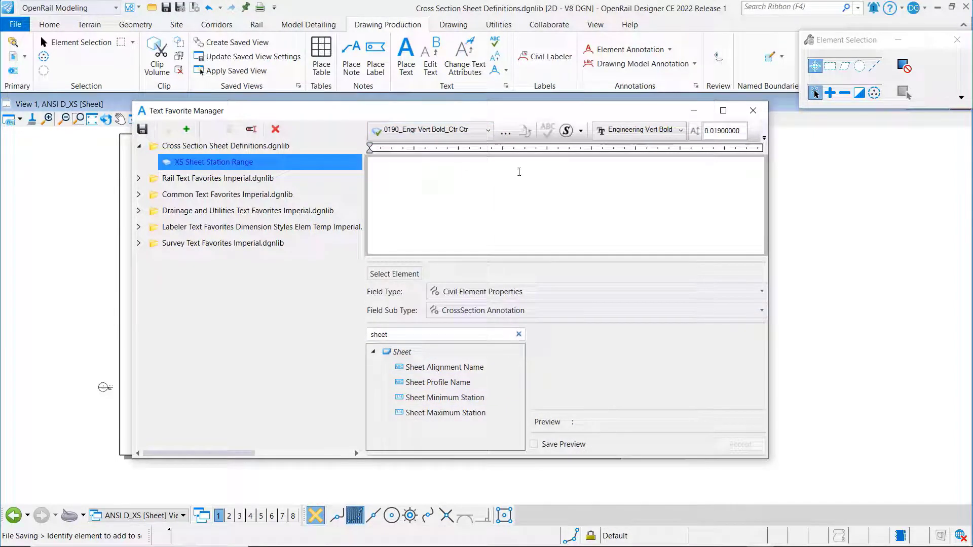
text(Sta. -)
key(BackSpace)
key(BackSpace)
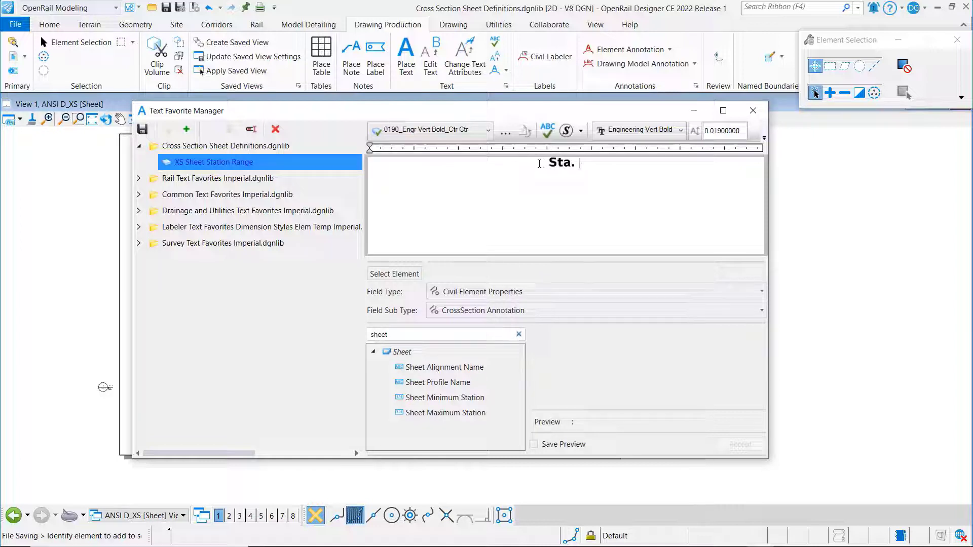
Insert the Sheet Minimum Station field in sss+ss.ss format with Save Preview on, then add ' - Sta.'.
click(461, 400)
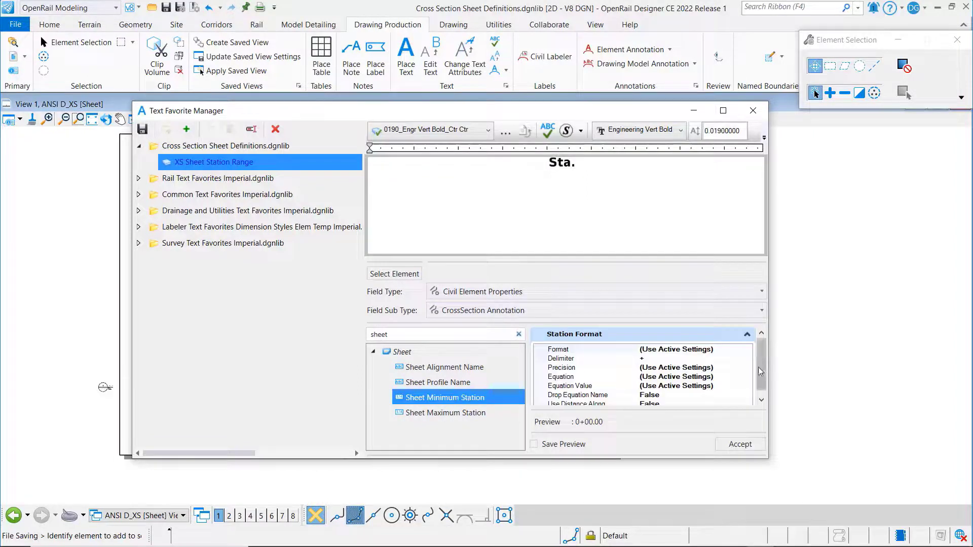
click(748, 350)
click(747, 349)
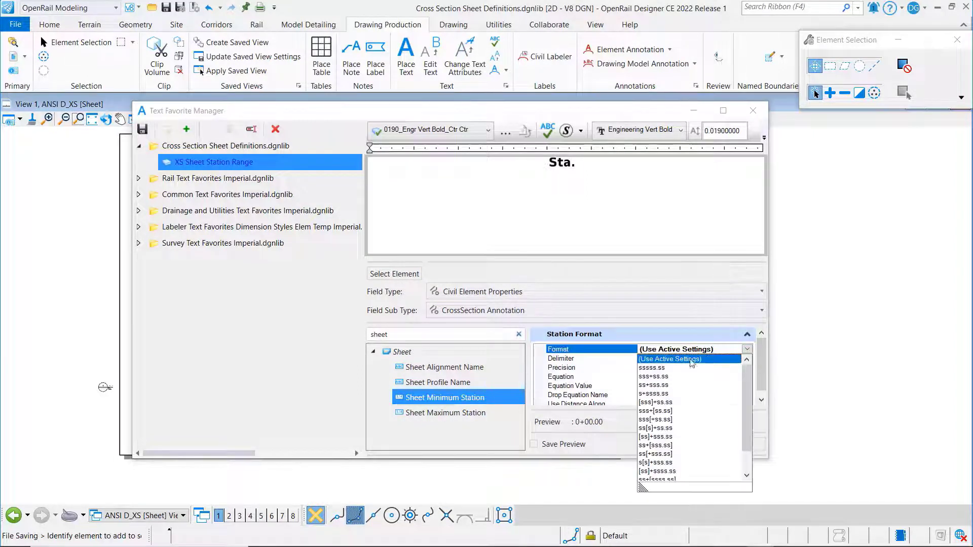
click(653, 377)
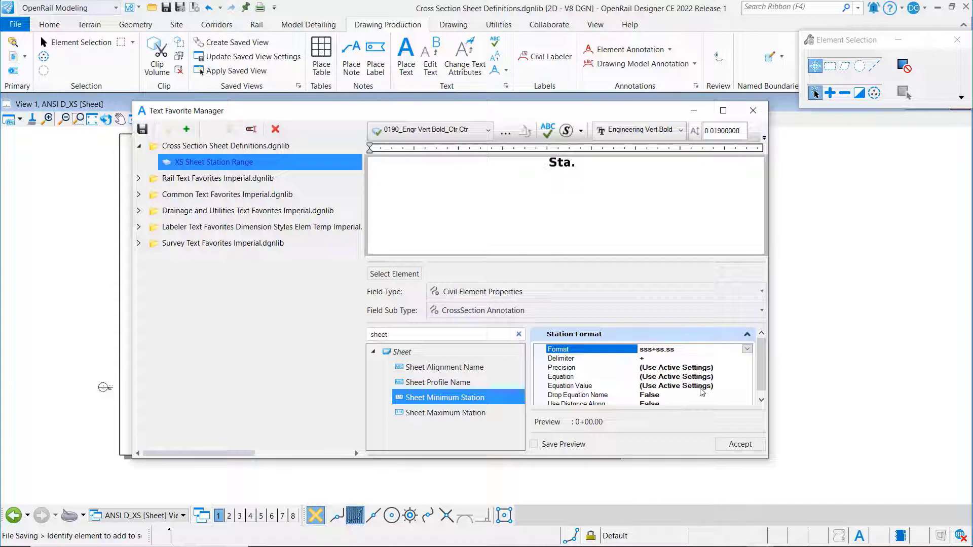
click(533, 444)
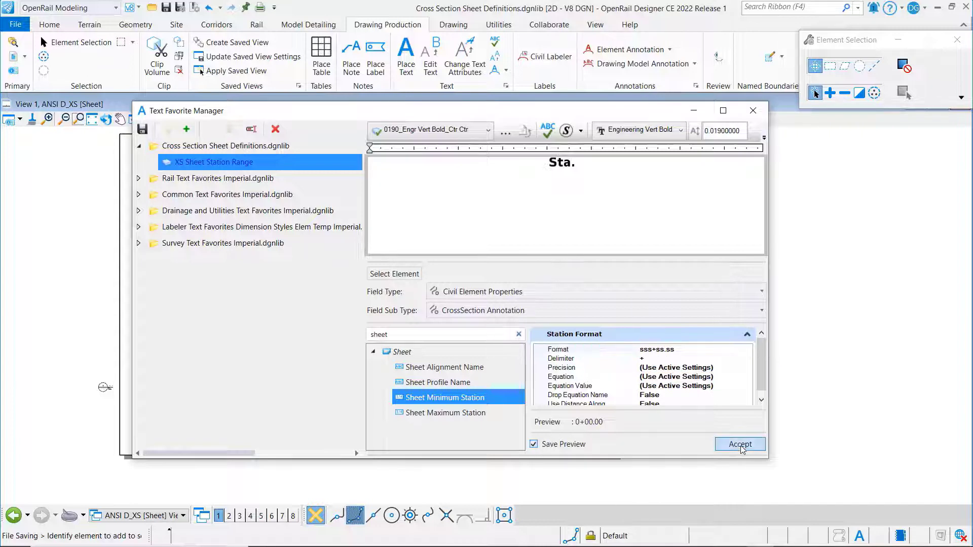
click(740, 444)
text(- )
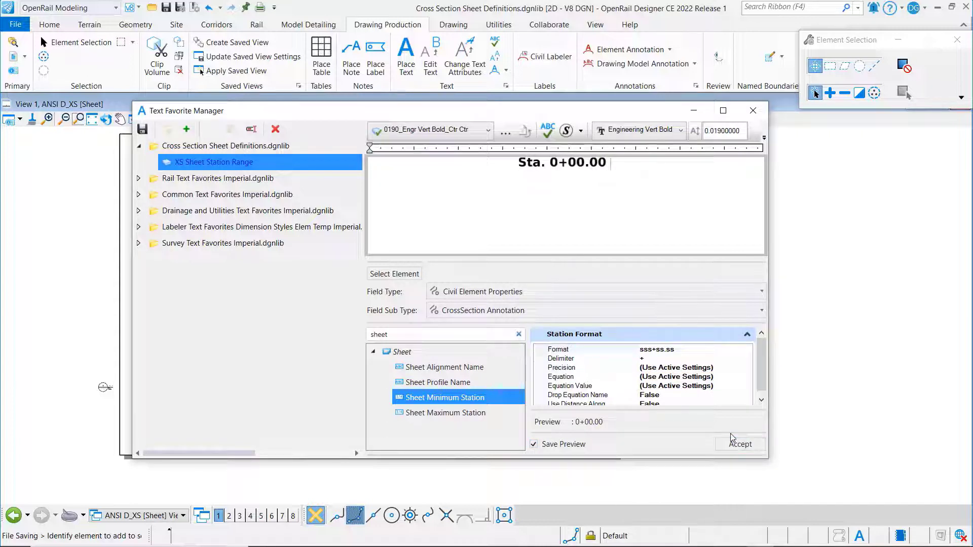
text(Sta.)
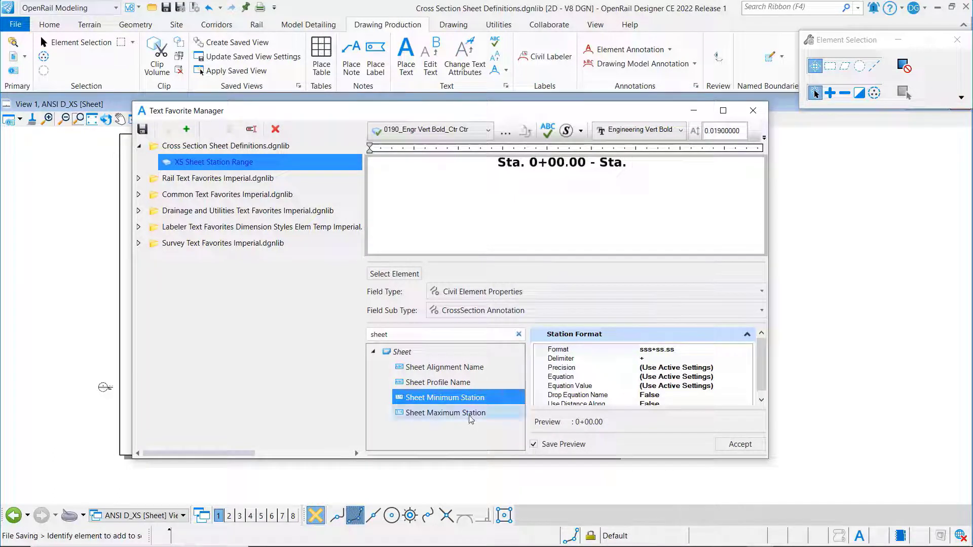
Append the Sheet Maximum Station field in sss+ss.ss format, giving 'Sta. 0+00.00 - Sta. 0+00.00'.
click(495, 413)
click(741, 352)
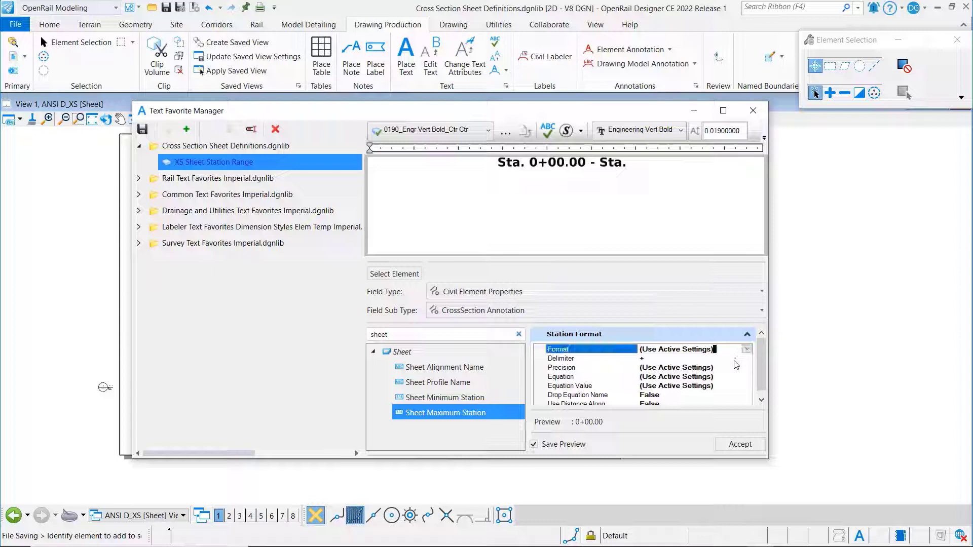
click(747, 350)
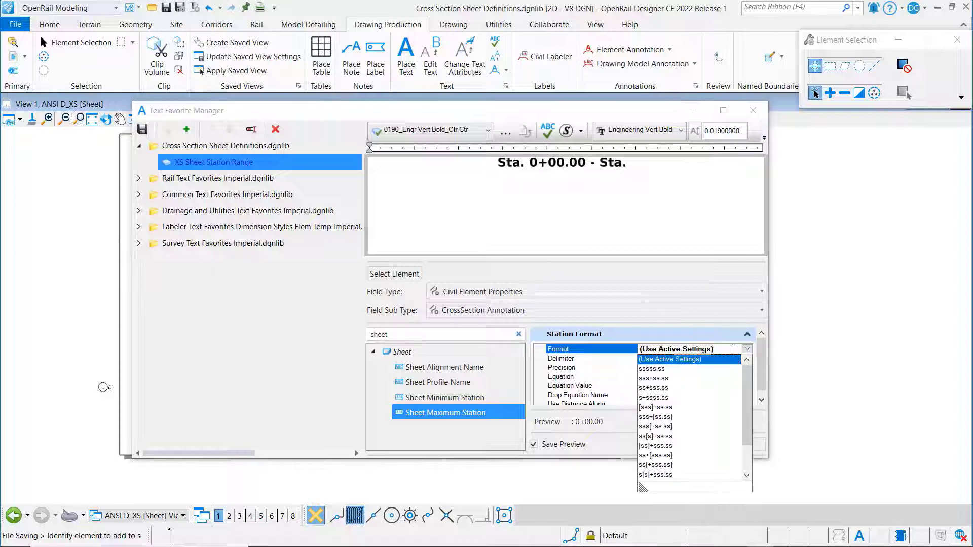
click(654, 379)
click(740, 445)
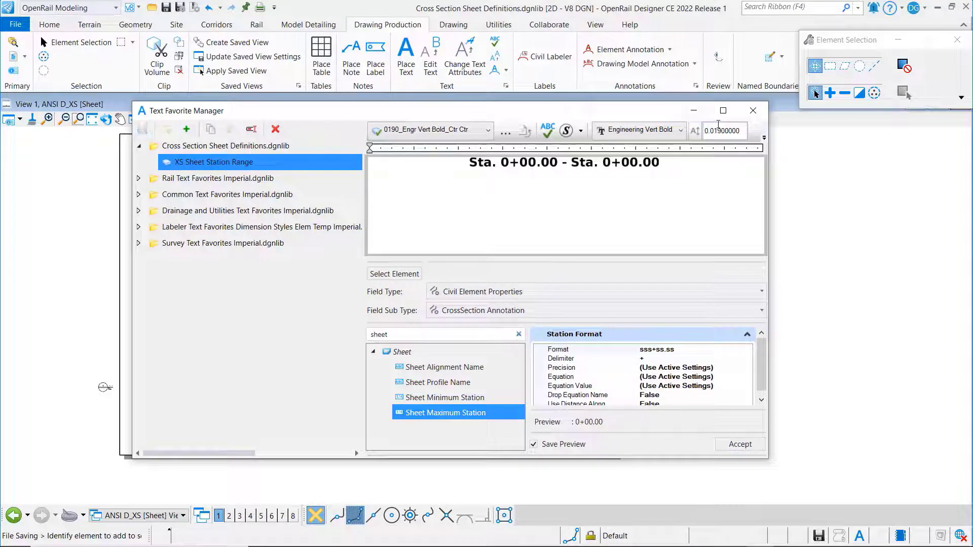
Place the XS Sheet Station Range favorite text in the centre box of the cross-section title block.
click(754, 117)
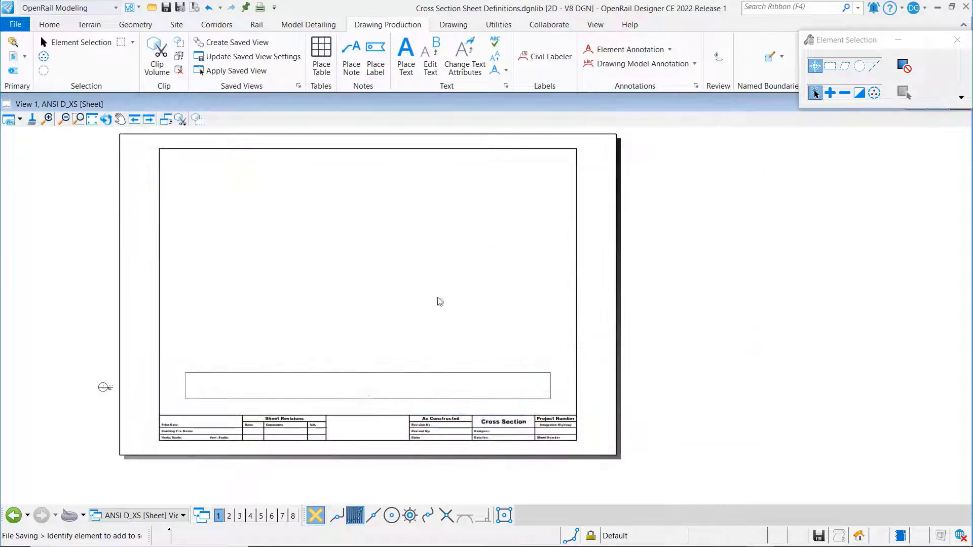
scroll(319, 436, up, 3)
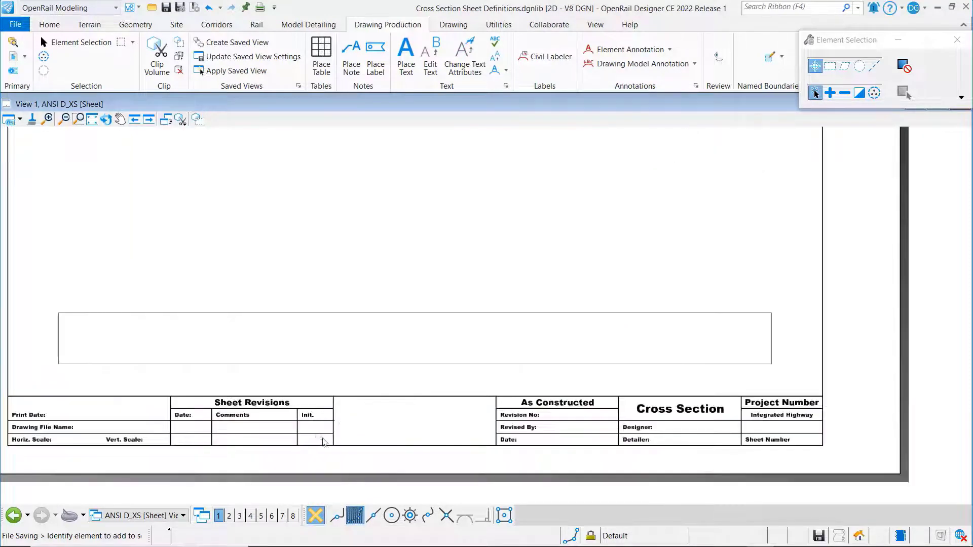
click(406, 60)
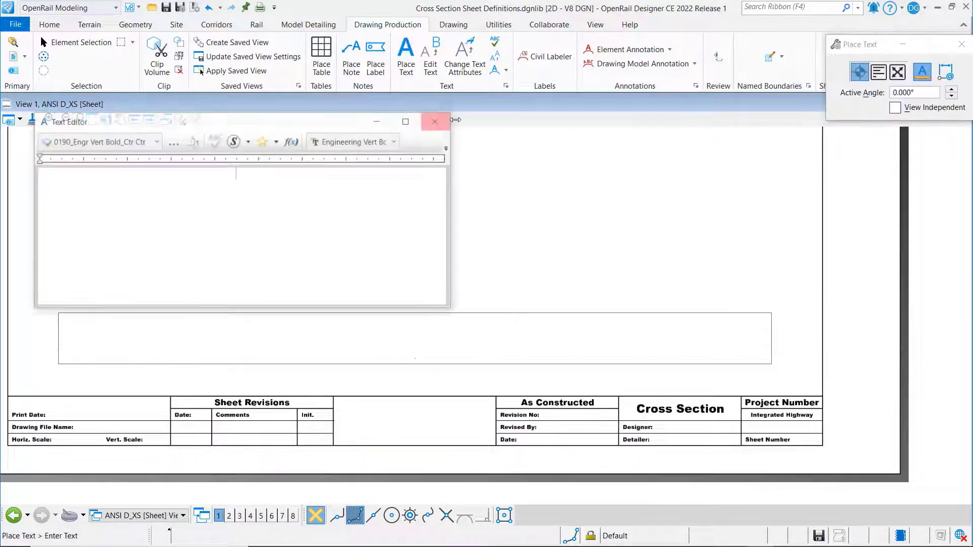
click(277, 141)
drag(378, 178, 385, 265)
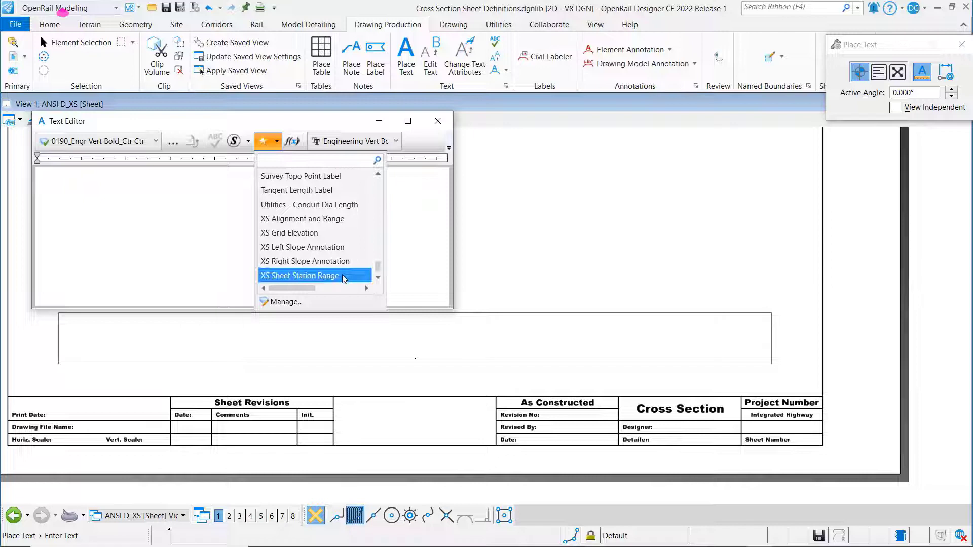
click(328, 275)
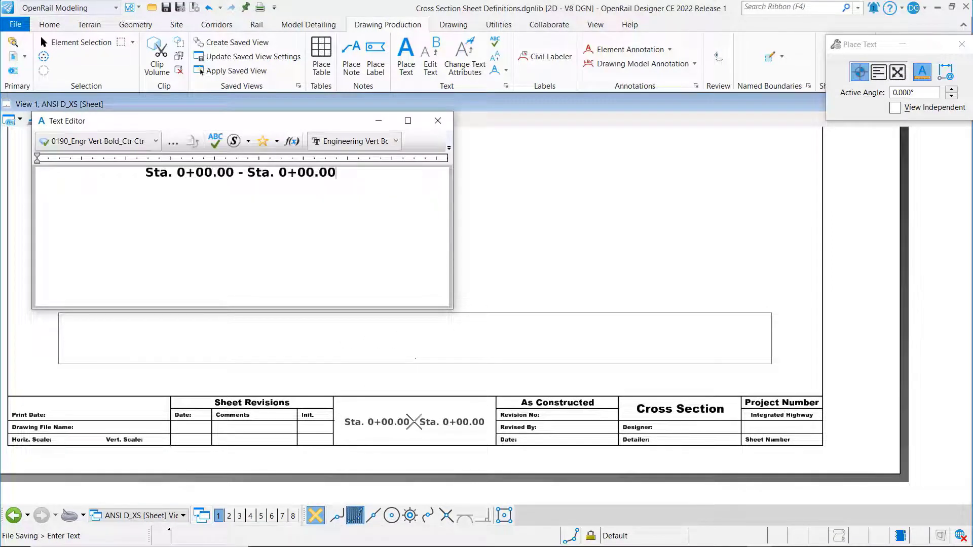
click(415, 408)
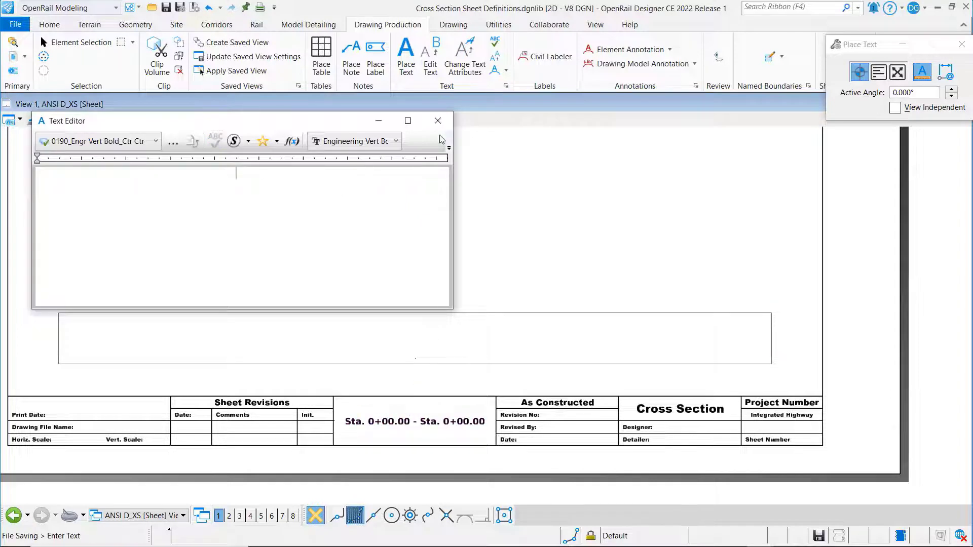
click(438, 121)
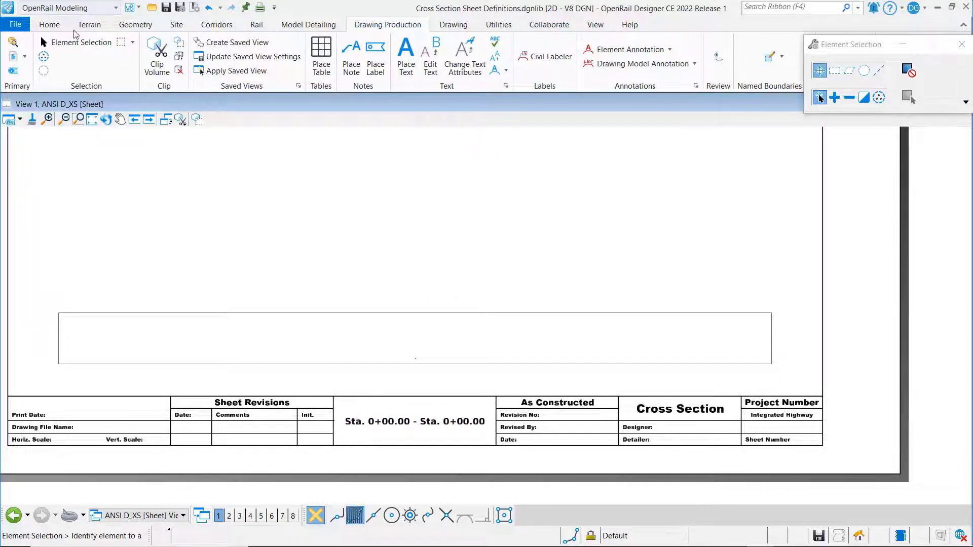
Open Plan Sheet Definitions.dgnlib from the recent files list.
click(15, 24)
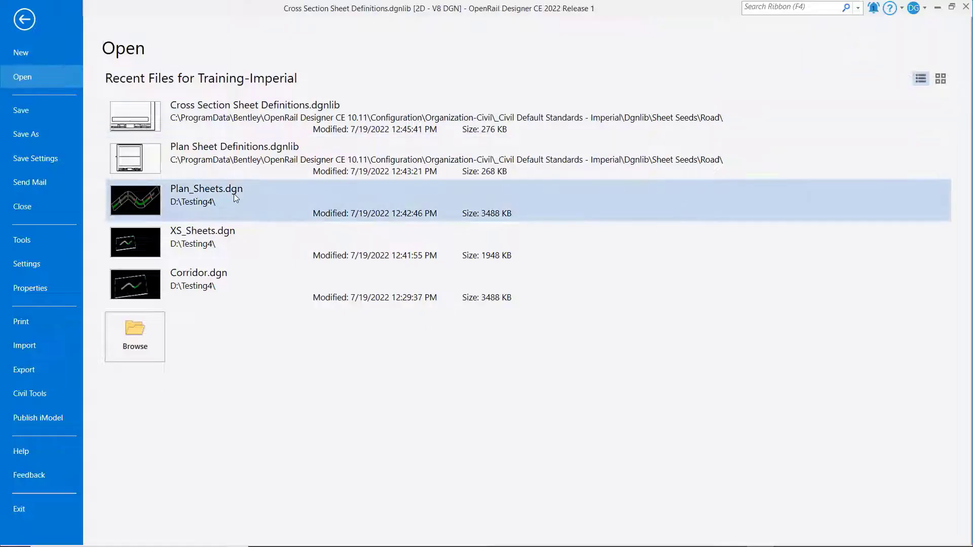
click(223, 154)
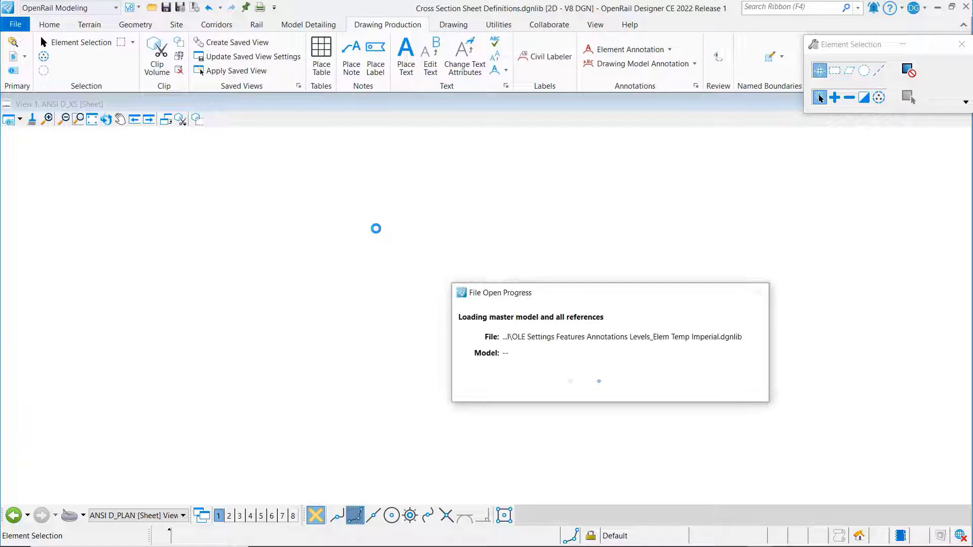
scroll(365, 484, up, 3)
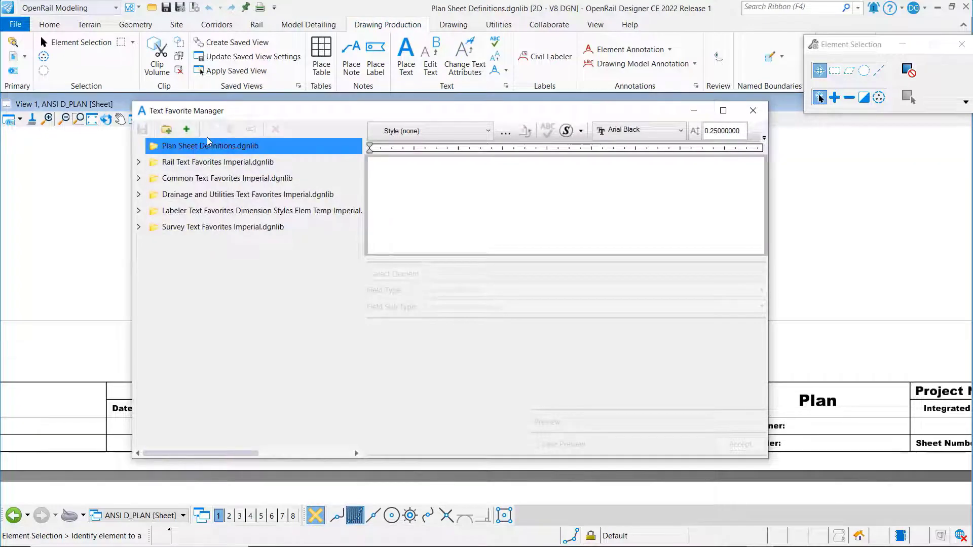
Add a favorite named 'Plan Sheet Station Range' under Plan Sheet Definitions.dgnlib.
click(190, 130)
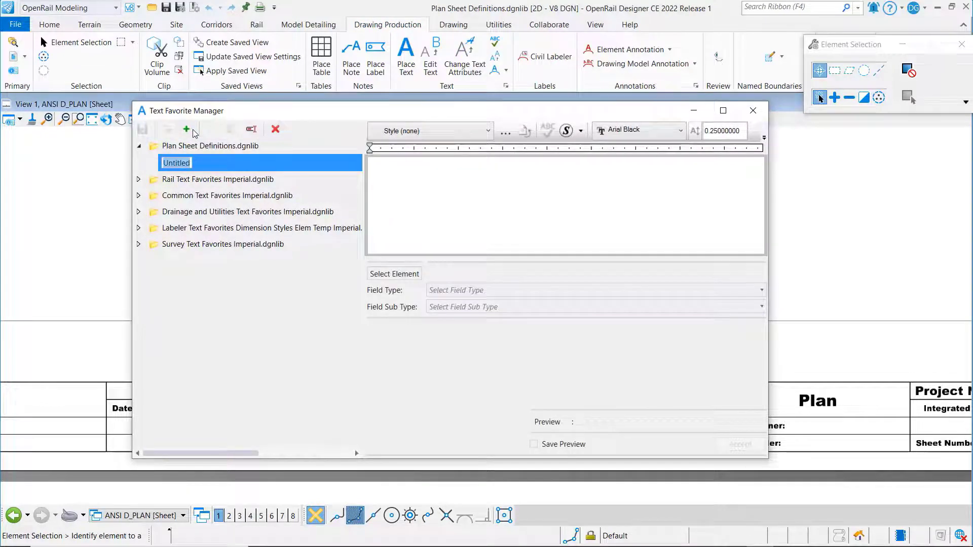
text(Plan Sheet Station Range)
key(Return)
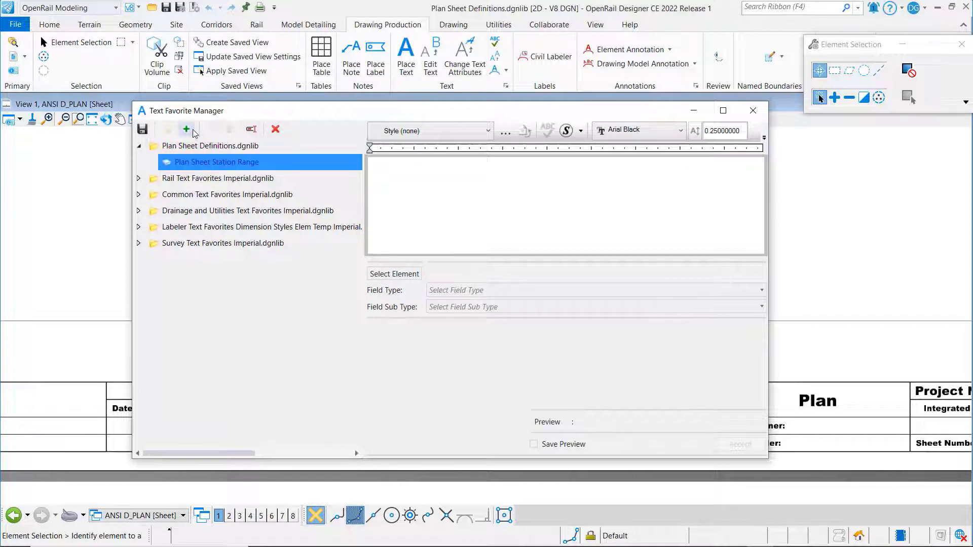
Set the field type to Civil Element Properties with Plan Annotation as sub type.
click(673, 291)
click(558, 383)
click(759, 309)
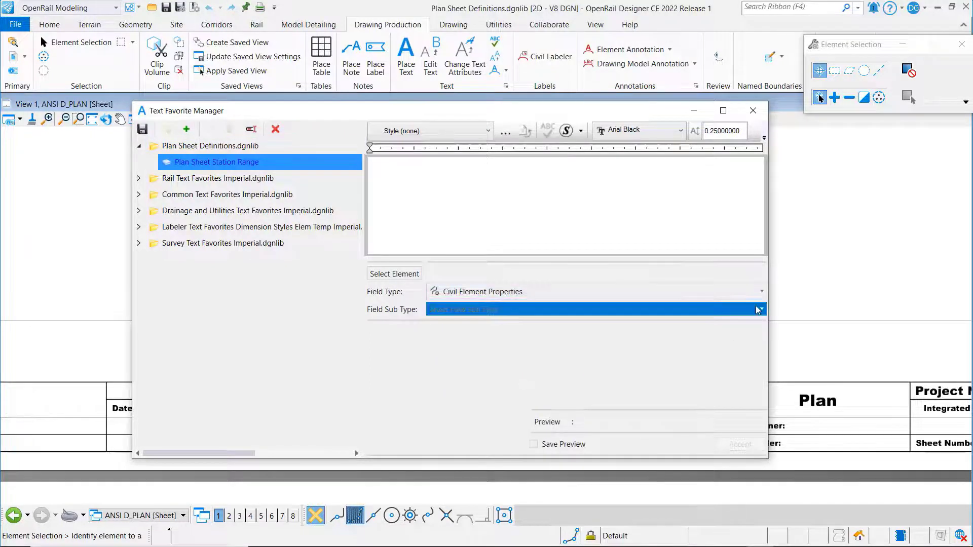
click(433, 341)
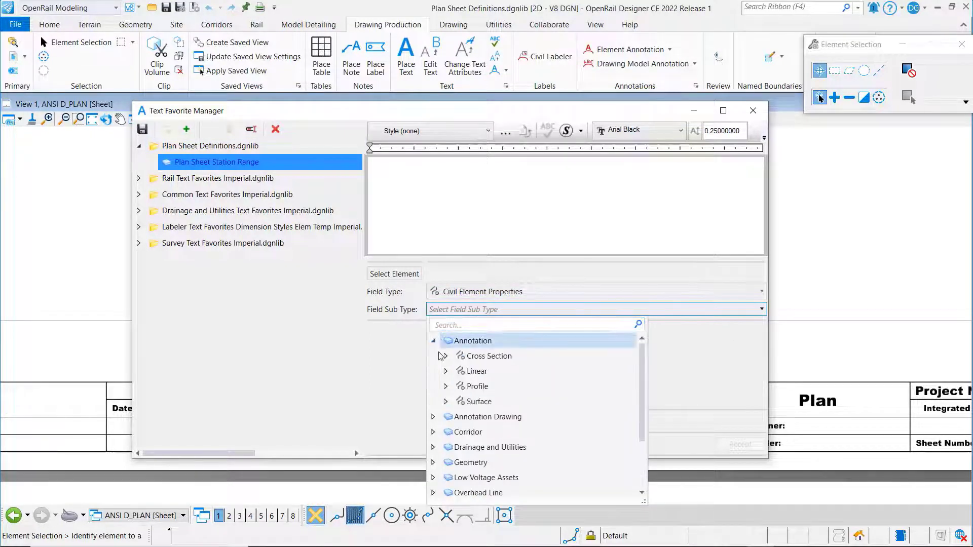
click(445, 371)
click(502, 401)
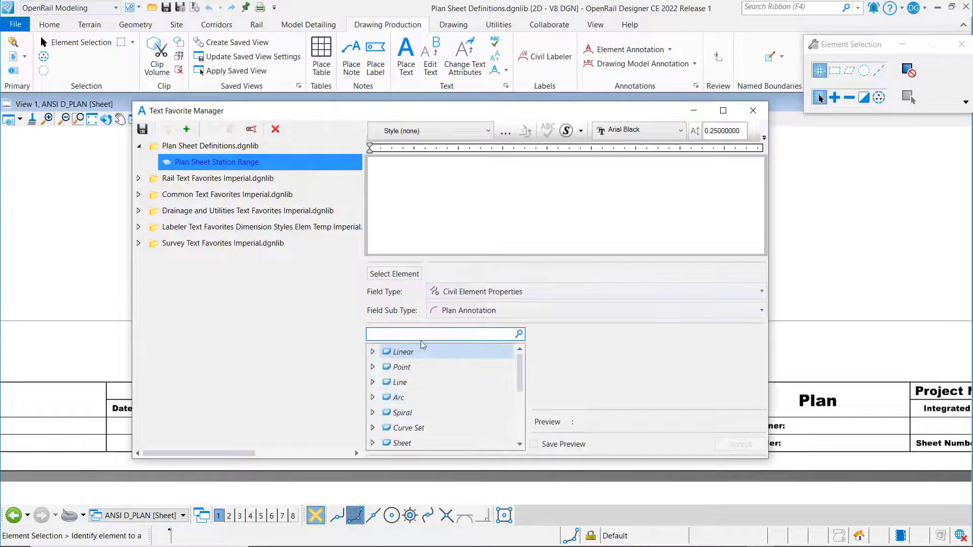
Search 'sheet' and insert the Sheet Alignment Name field, previewing 'None', with Save Preview on.
click(419, 335)
text(sheet)
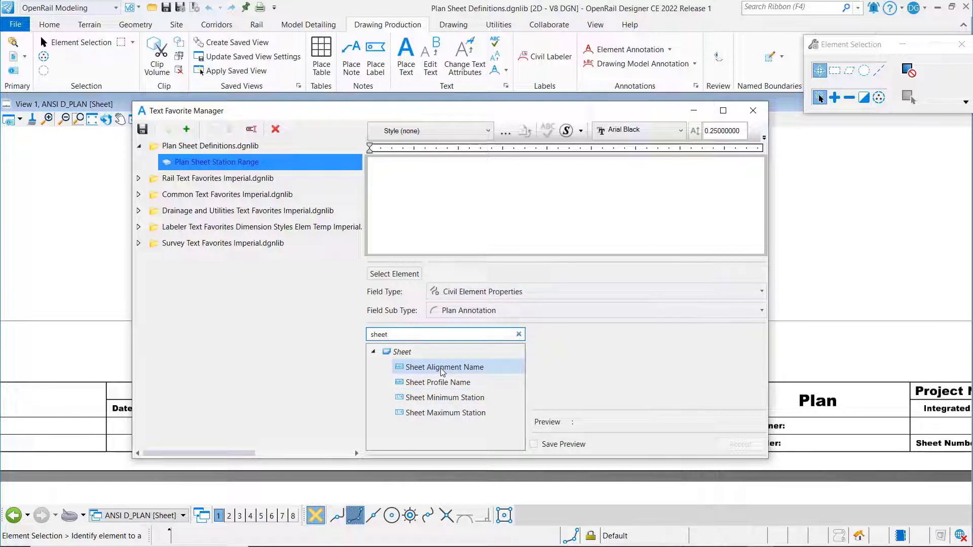
click(534, 444)
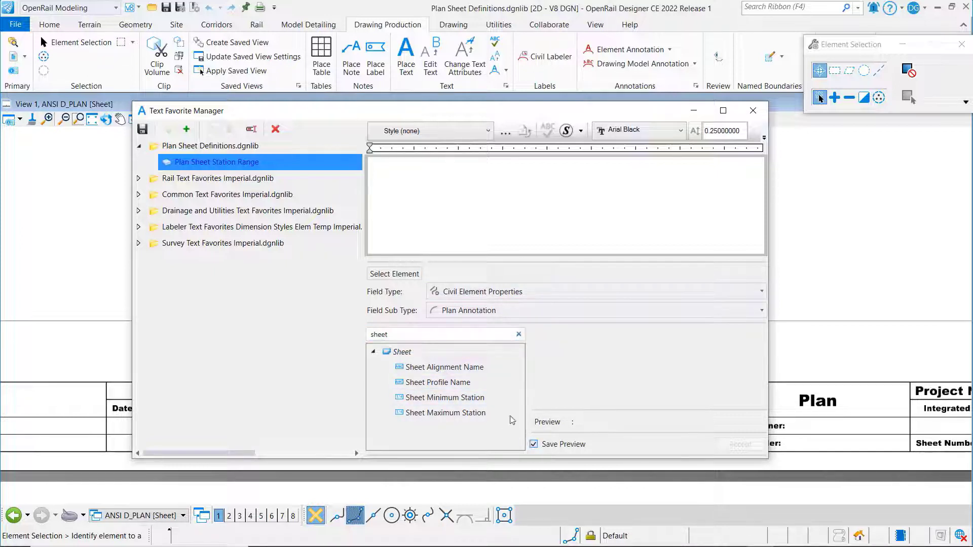
click(439, 369)
click(740, 444)
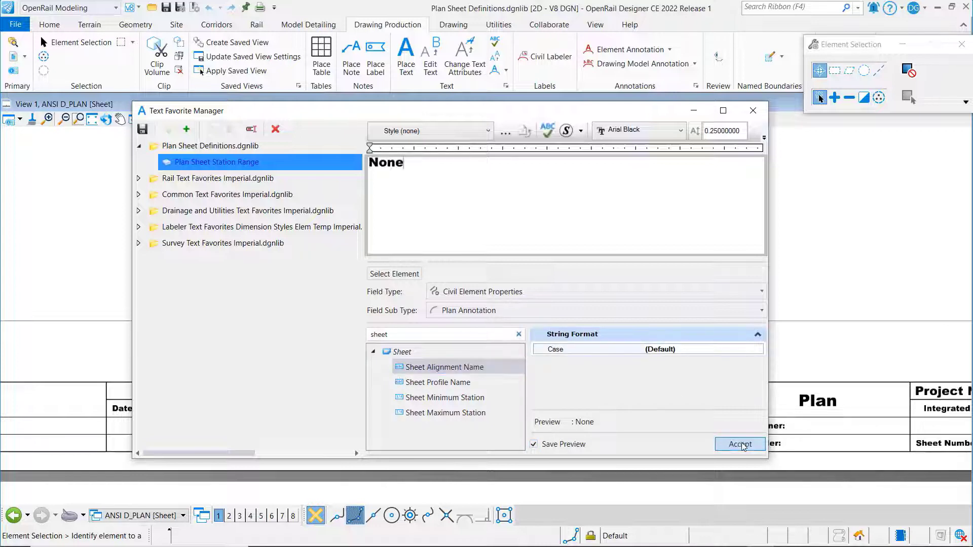
click(490, 132)
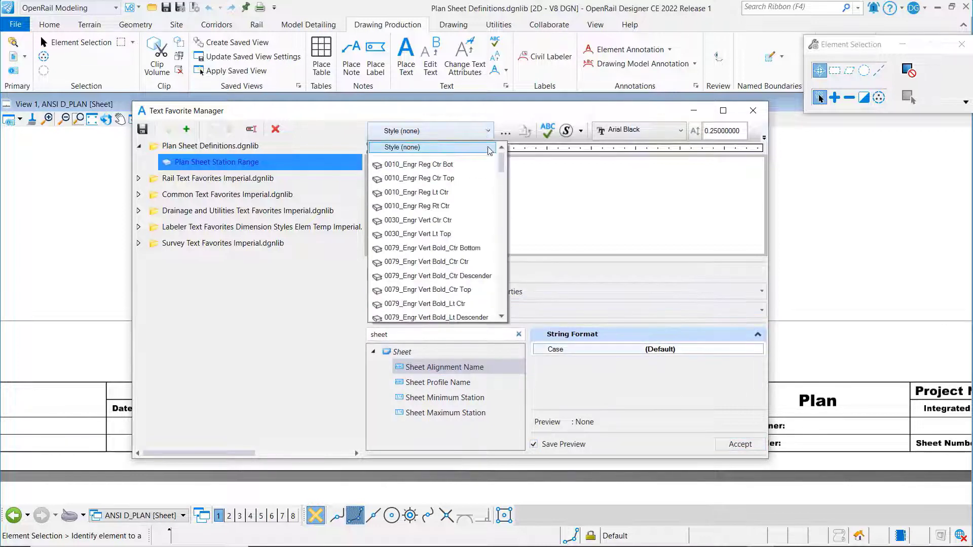
Apply style 0190_Engr Vert Bold_Ctr Ctr and add 'Sta.' with Sheet Minimum Station in sss+ss.ss format.
drag(501, 161, 497, 216)
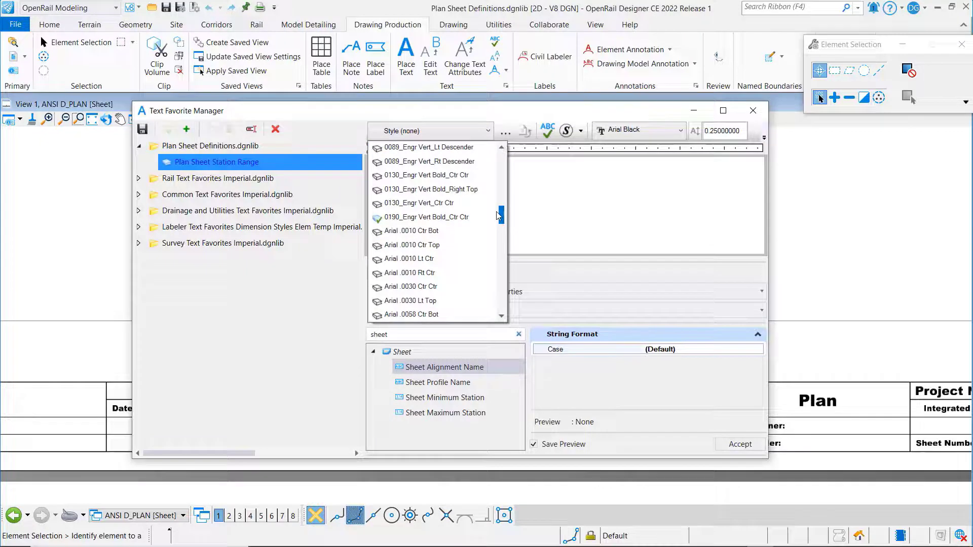
click(433, 217)
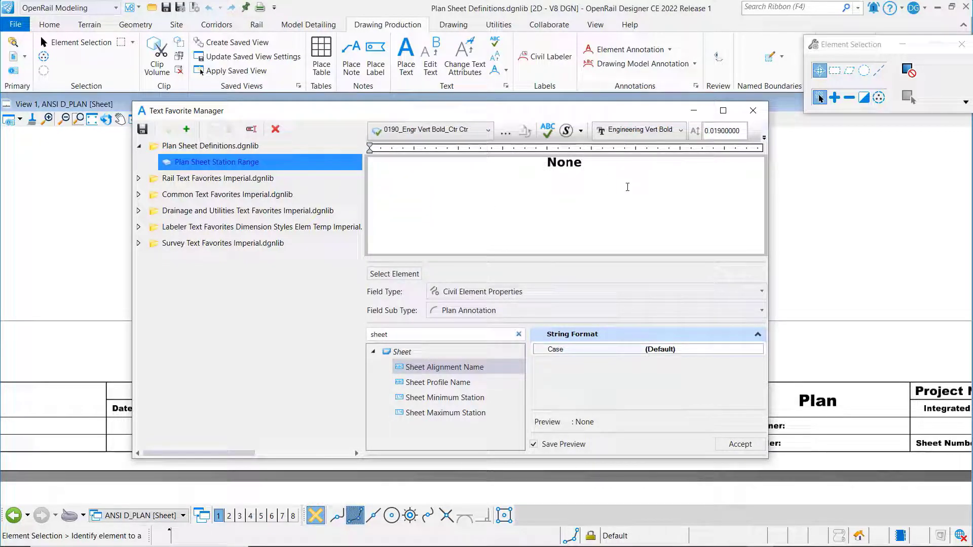
text(.)
click(486, 397)
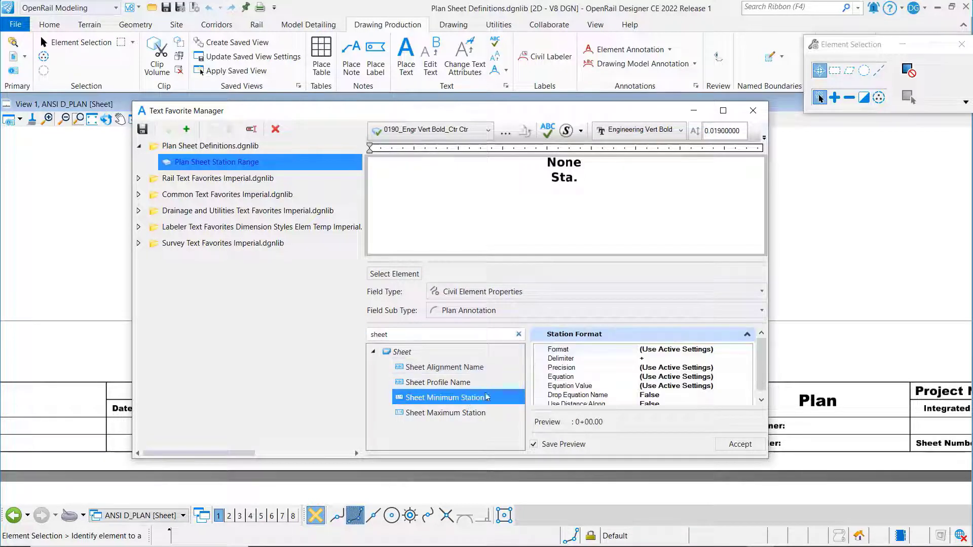
click(745, 350)
click(747, 349)
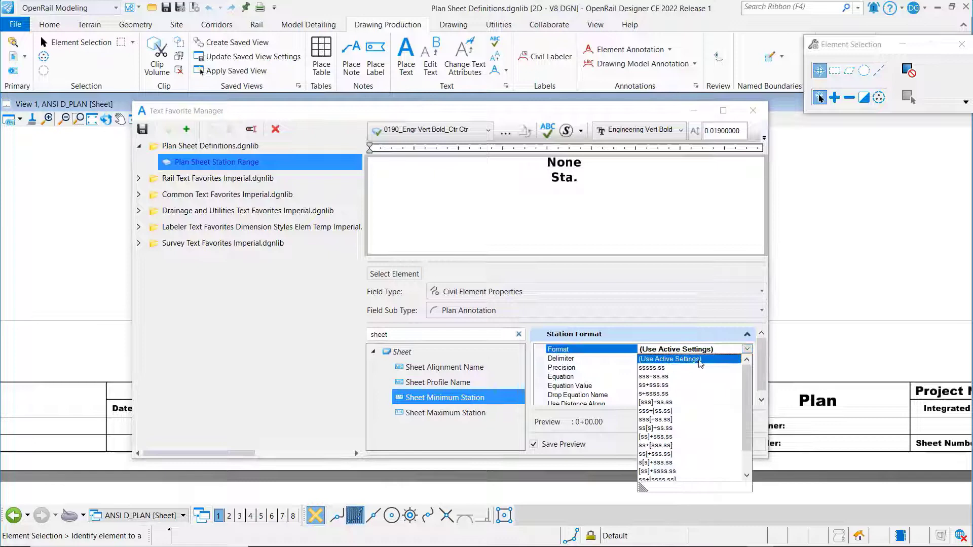
click(659, 361)
click(741, 444)
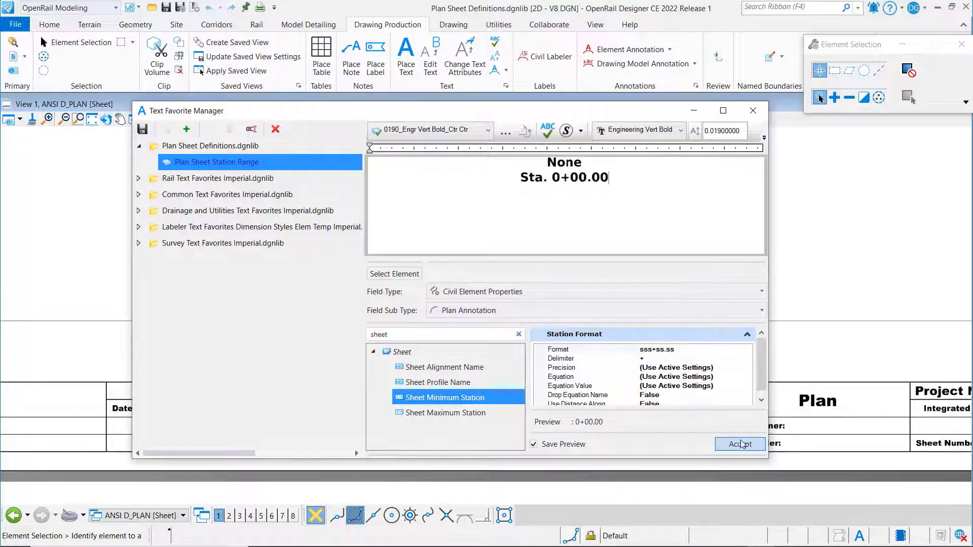
Add ' - Sta.' and the Sheet Maximum Station field in sss+ss.ss format, then save the favorite.
text(- )
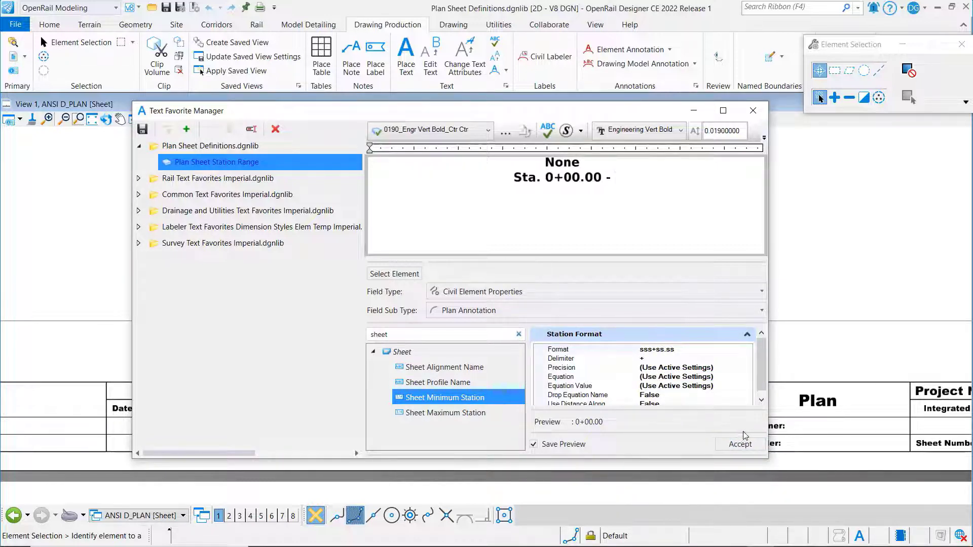
text(Sta.)
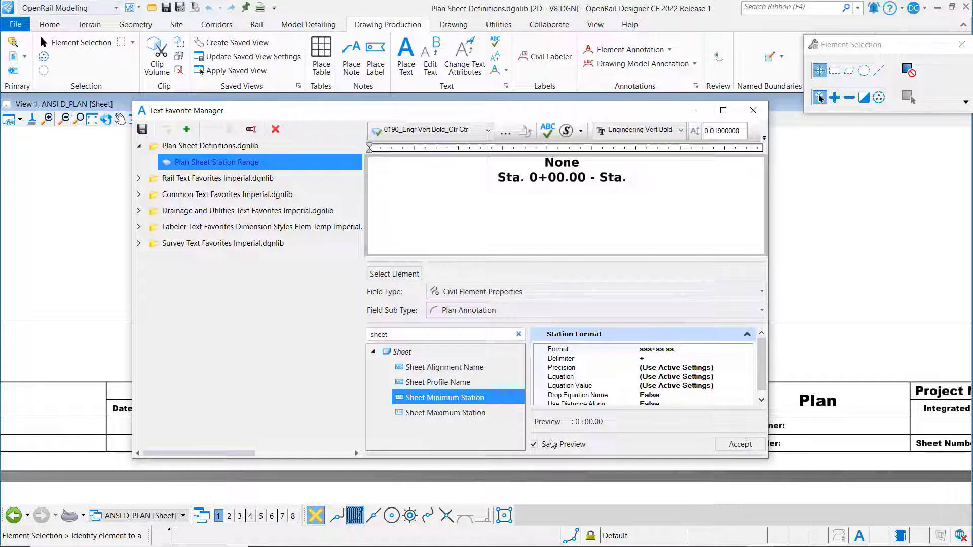
click(476, 413)
click(741, 350)
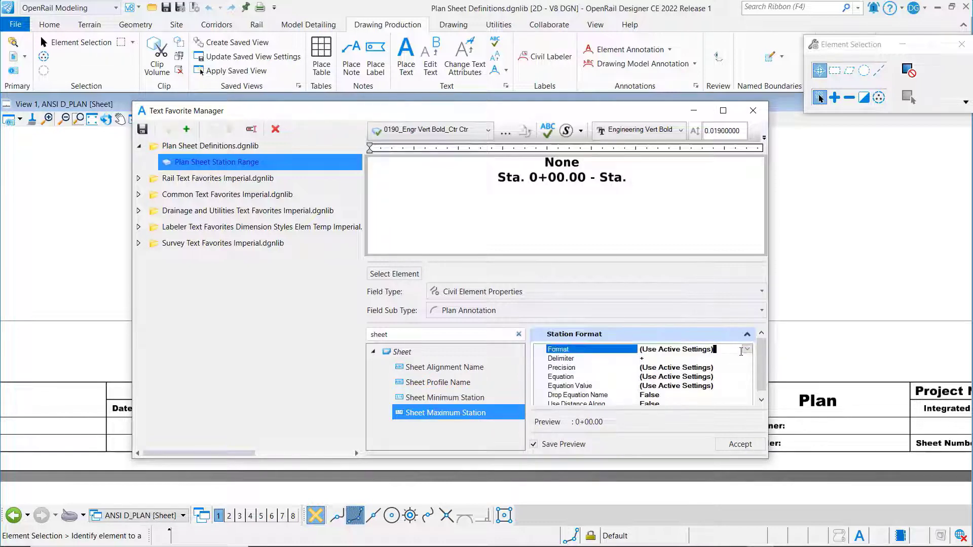
click(746, 350)
click(654, 379)
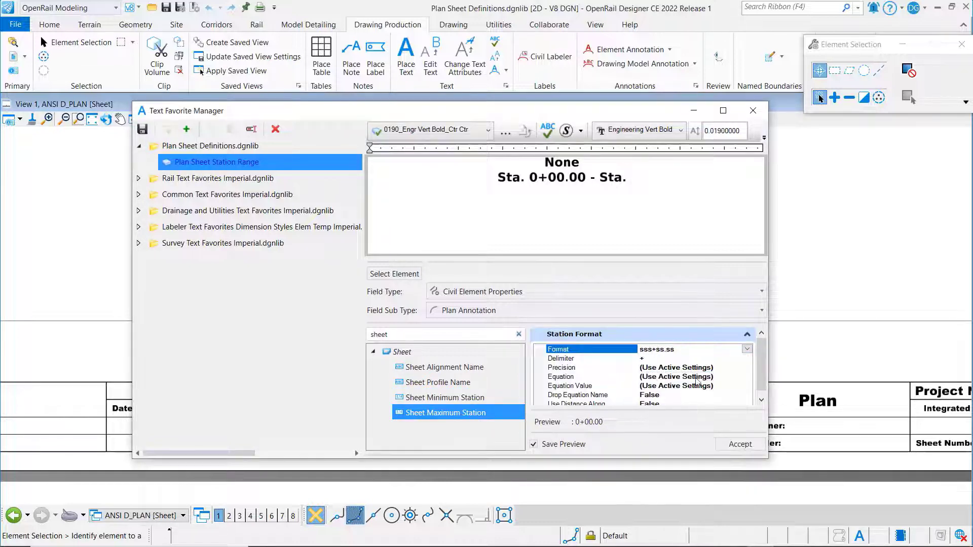
click(143, 130)
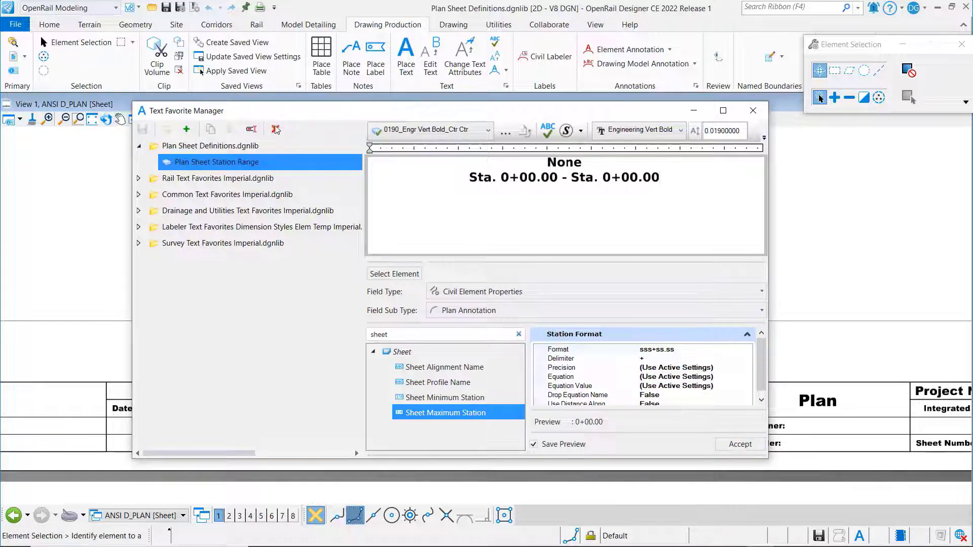
Place the Plan Sheet Station Range favorite in the centre cell of the ANSI D_PLAN title block.
click(753, 111)
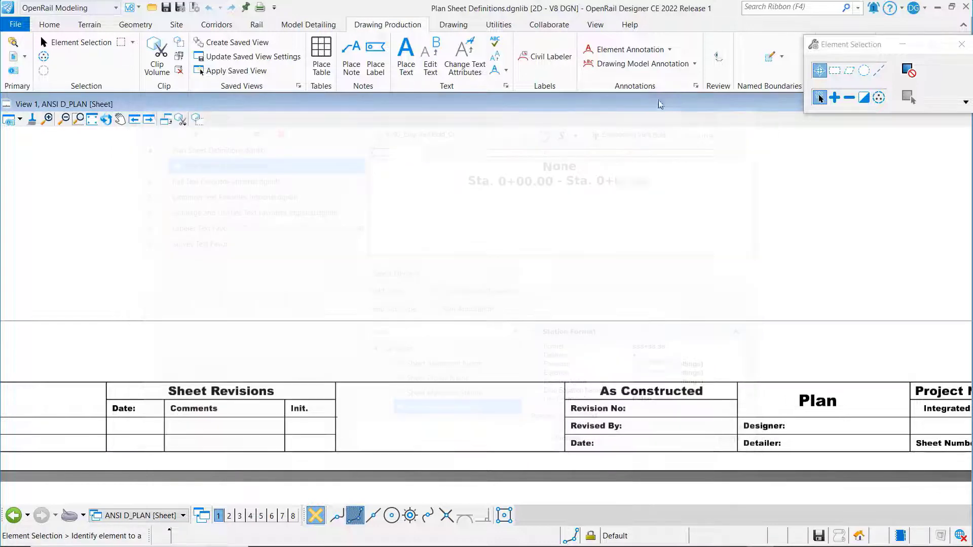
click(406, 55)
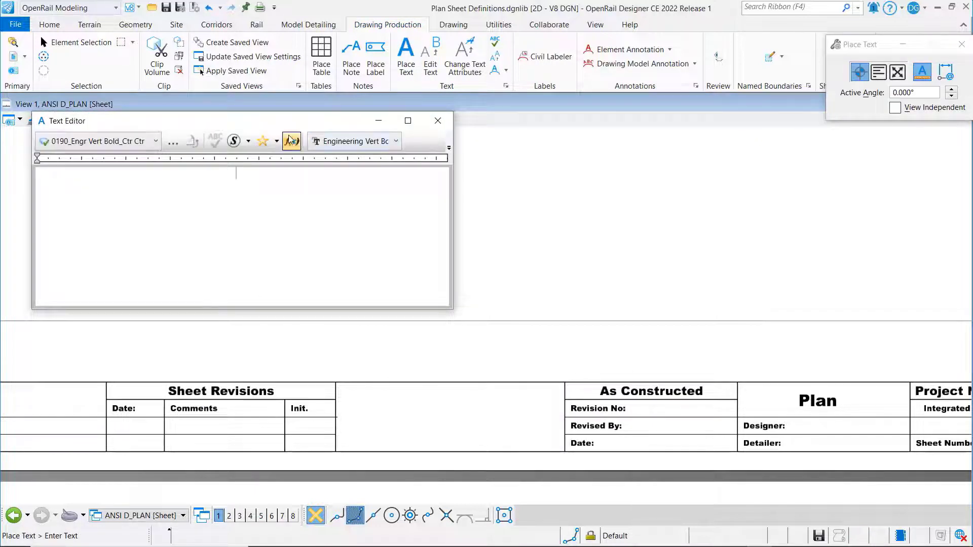
click(277, 141)
drag(378, 185, 378, 216)
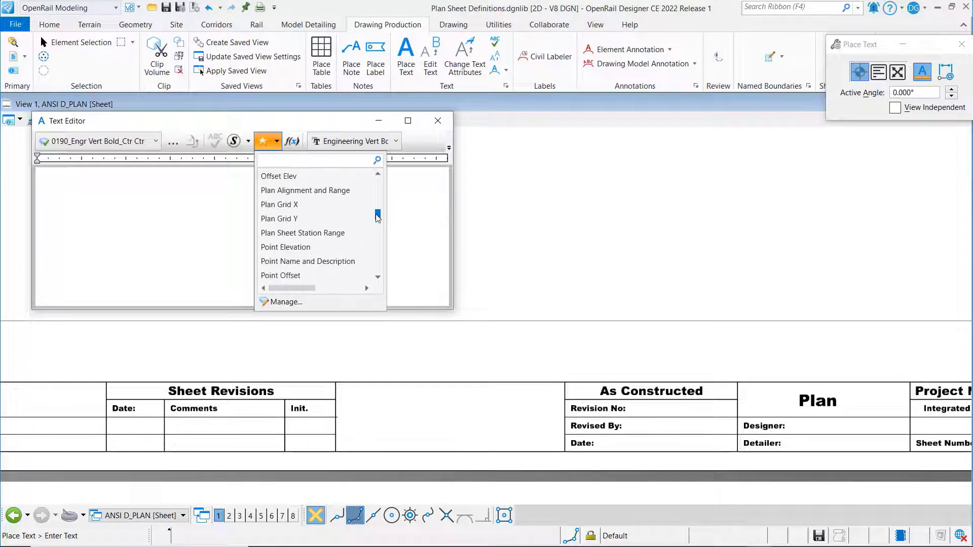
click(321, 233)
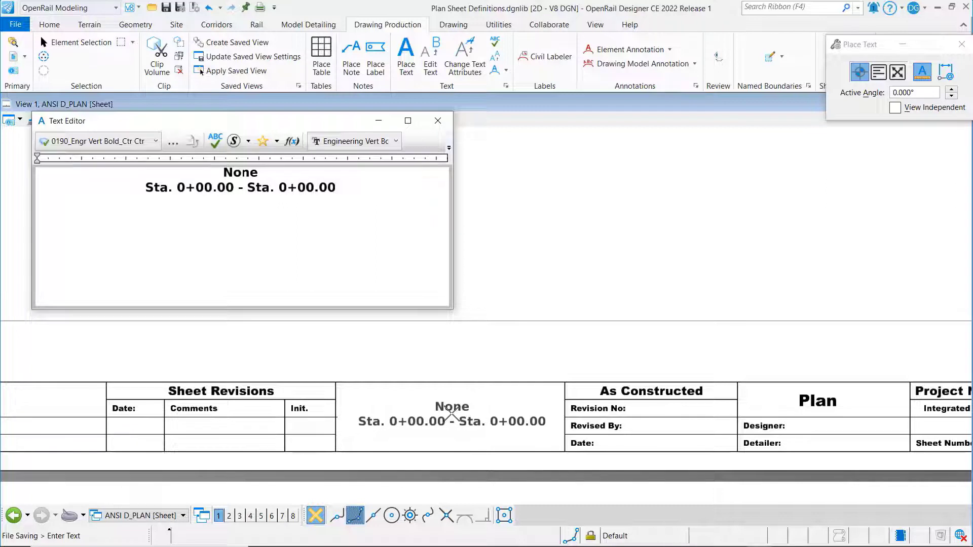
click(451, 416)
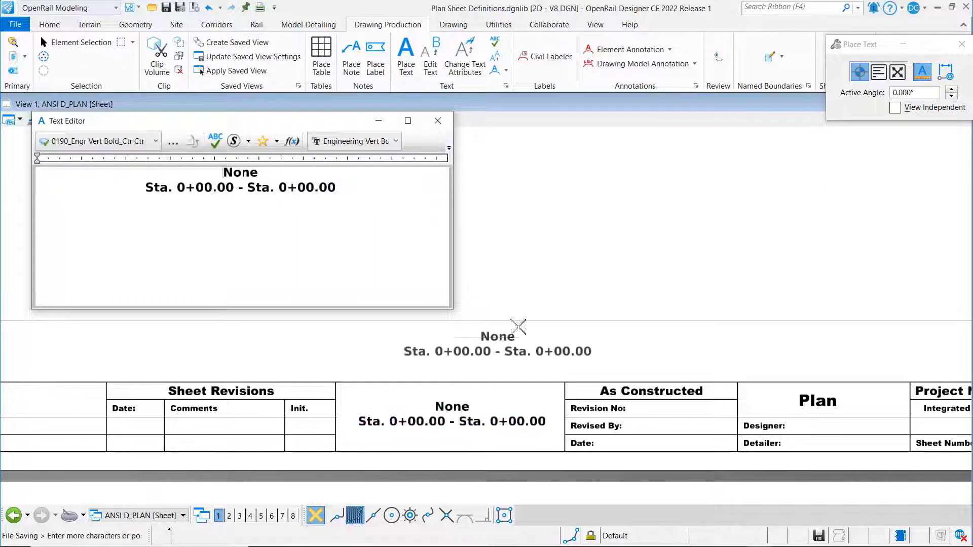
right_click(511, 337)
click(438, 121)
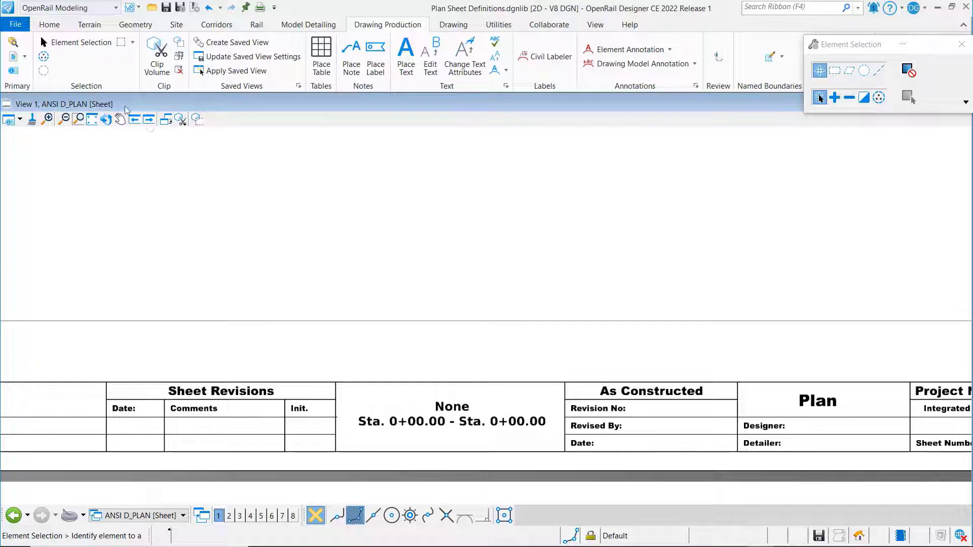
Open XS_Sheets.dgn and generate GeomBL cross-section sheets, with 'Sta. 47+00.00 - Sta. 48+21.04' on the first.
click(16, 25)
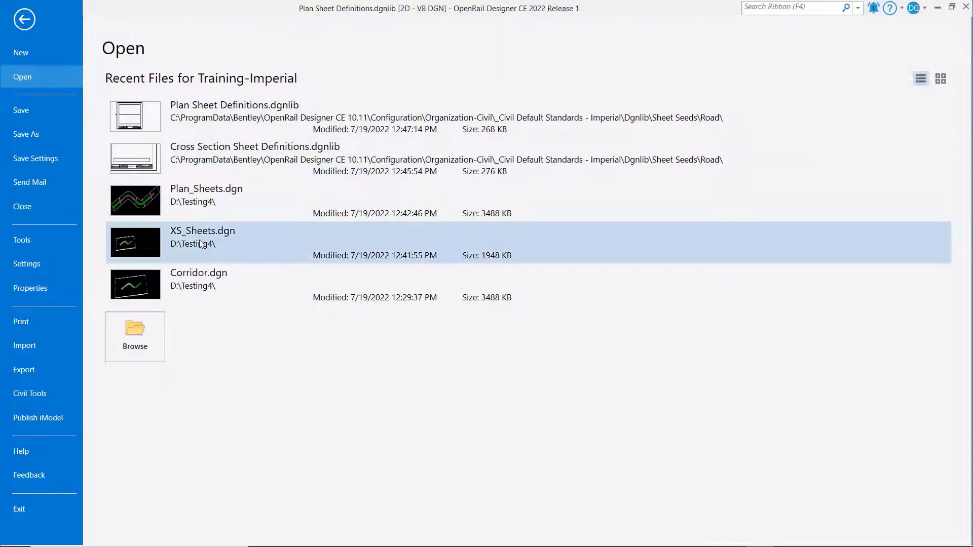
click(202, 244)
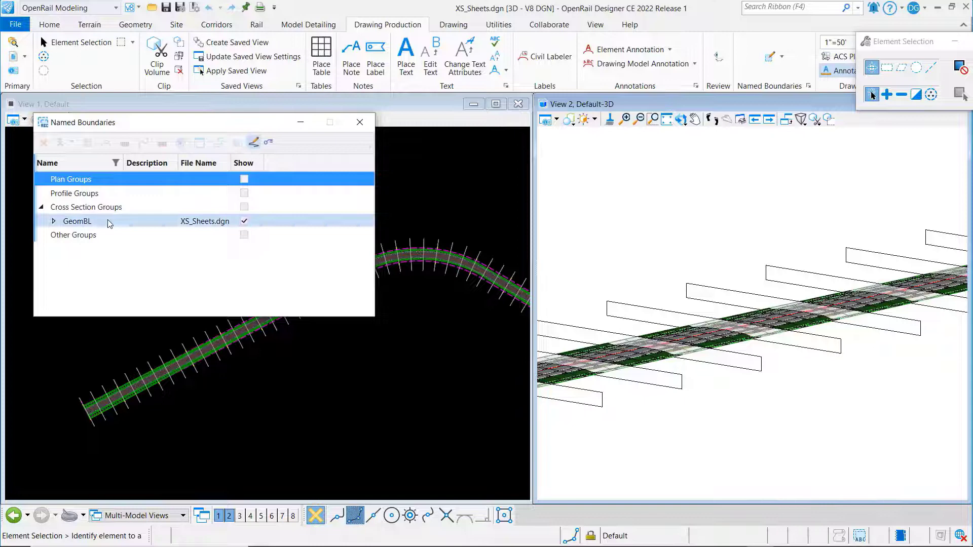
right_click(109, 222)
click(160, 246)
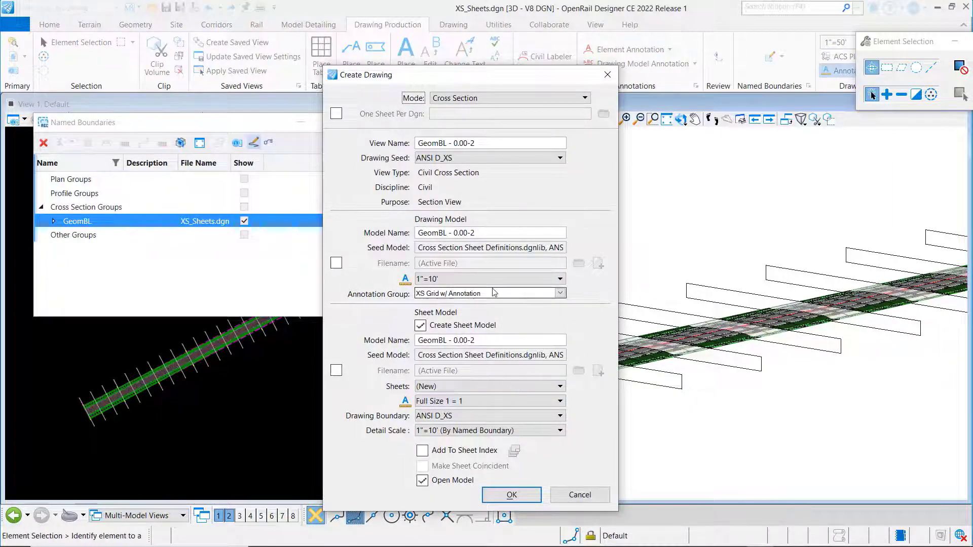
click(512, 495)
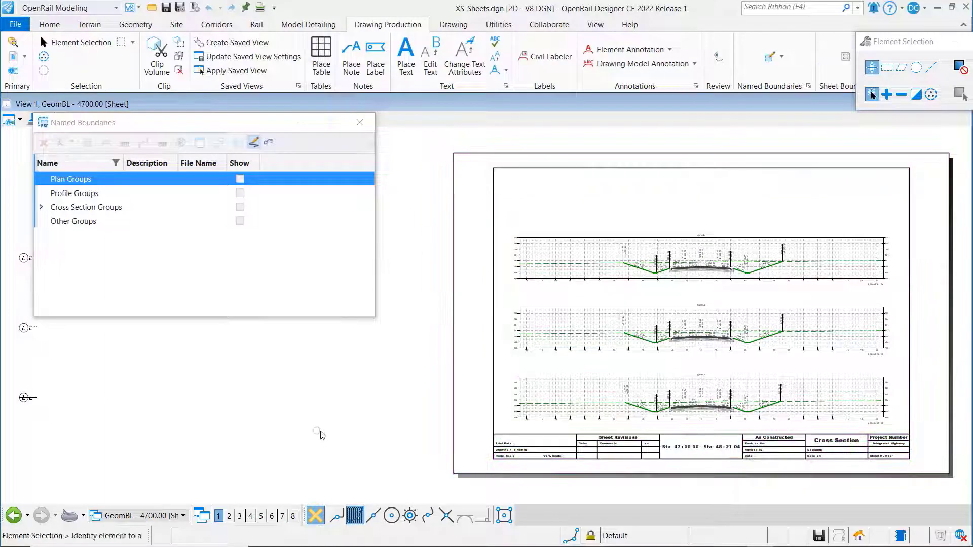
Switch to GeomBL - 2700.00, check its 'Sta. 27+00.00 - Sta. 30+00.00' title block, close Named Boundaries.
scroll(821, 485, up, 1)
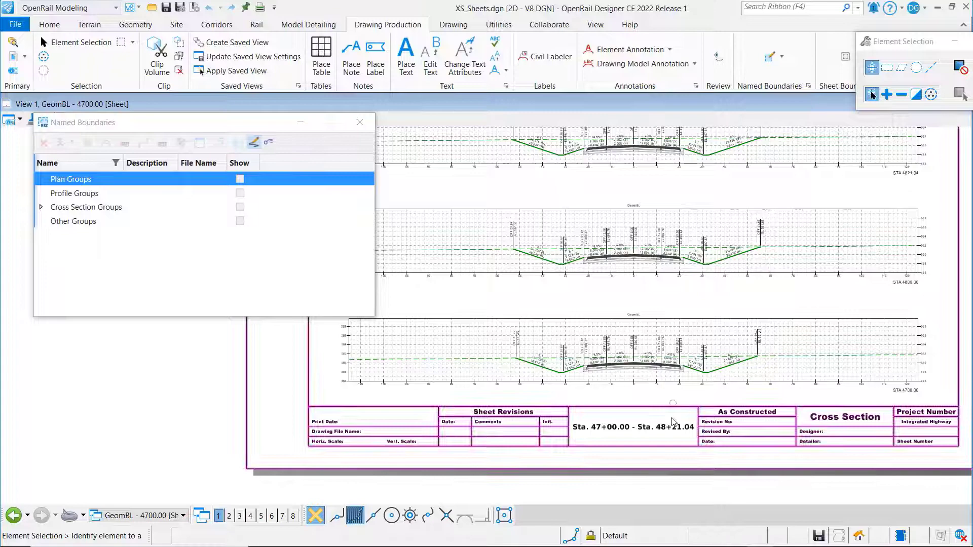
scroll(692, 442, up, 1)
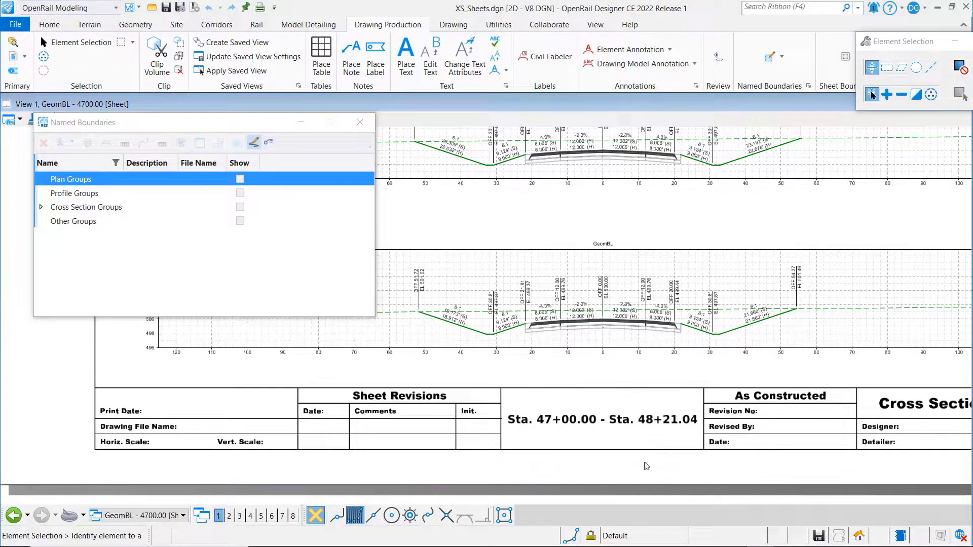
click(183, 516)
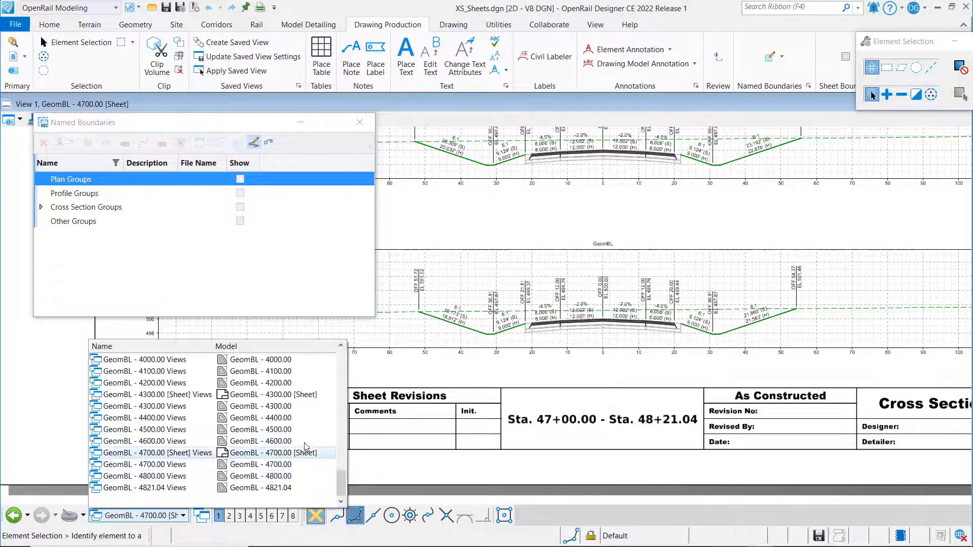
scroll(345, 475, up, 6)
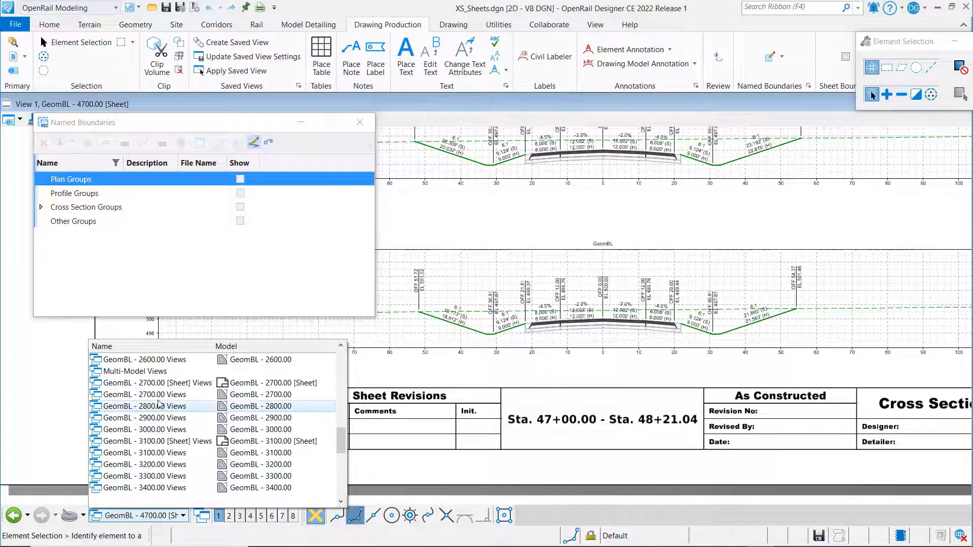
click(163, 384)
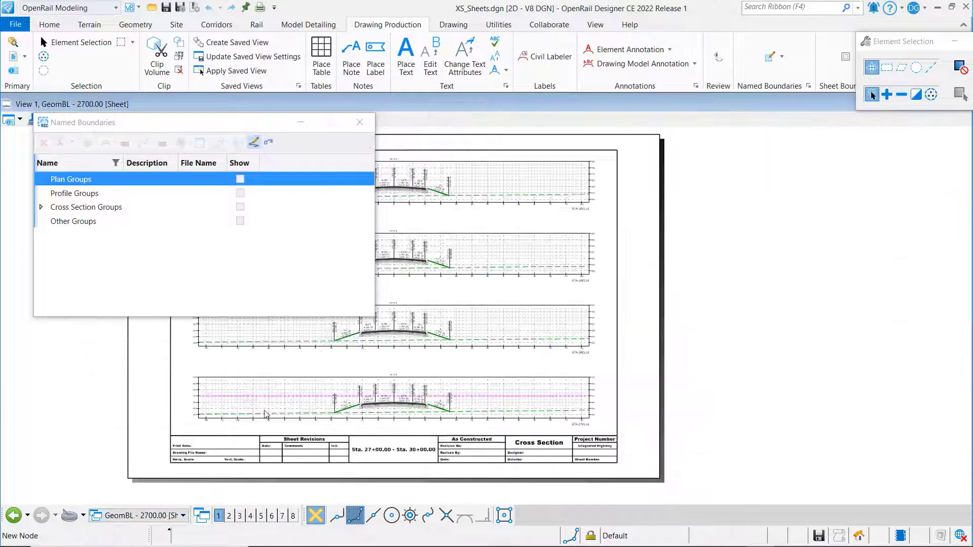
scroll(301, 469, up, 4)
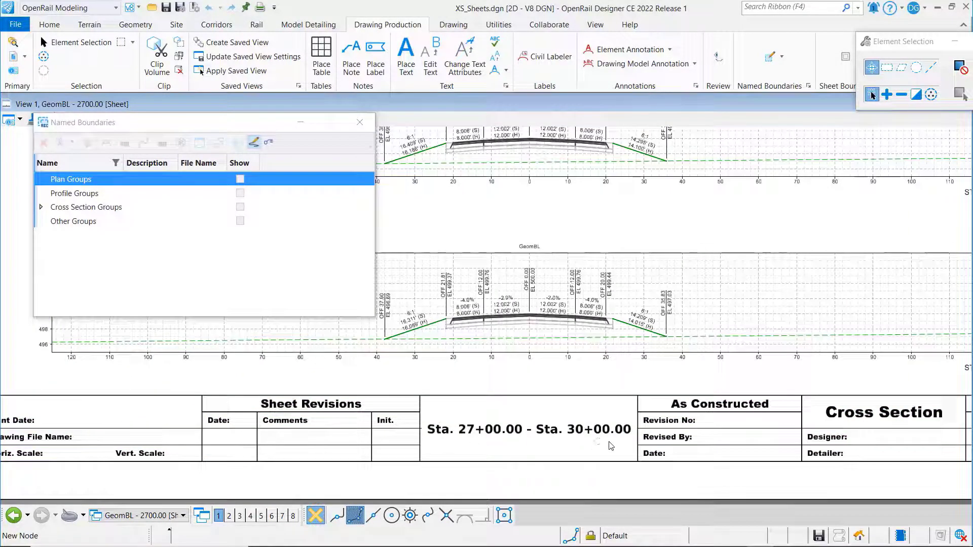
scroll(578, 432, down, 1)
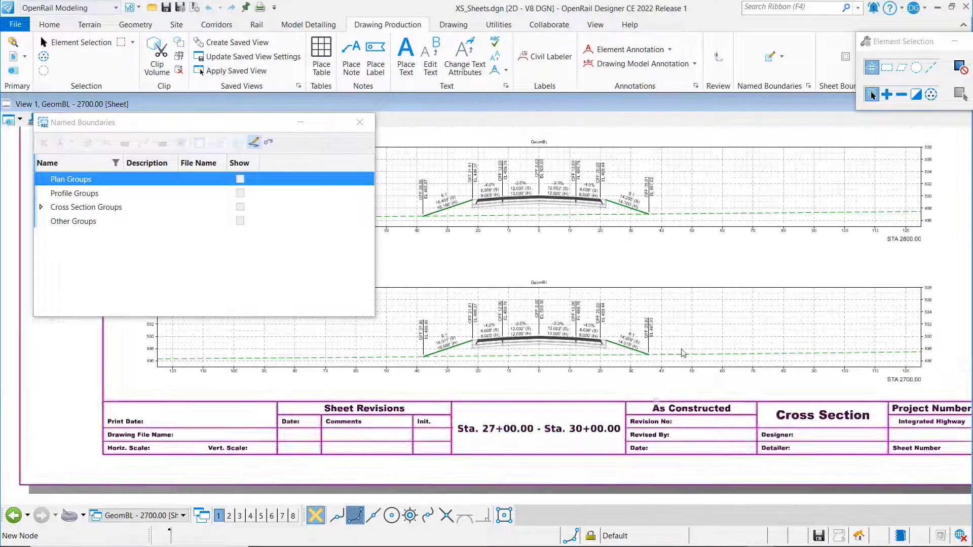
click(359, 122)
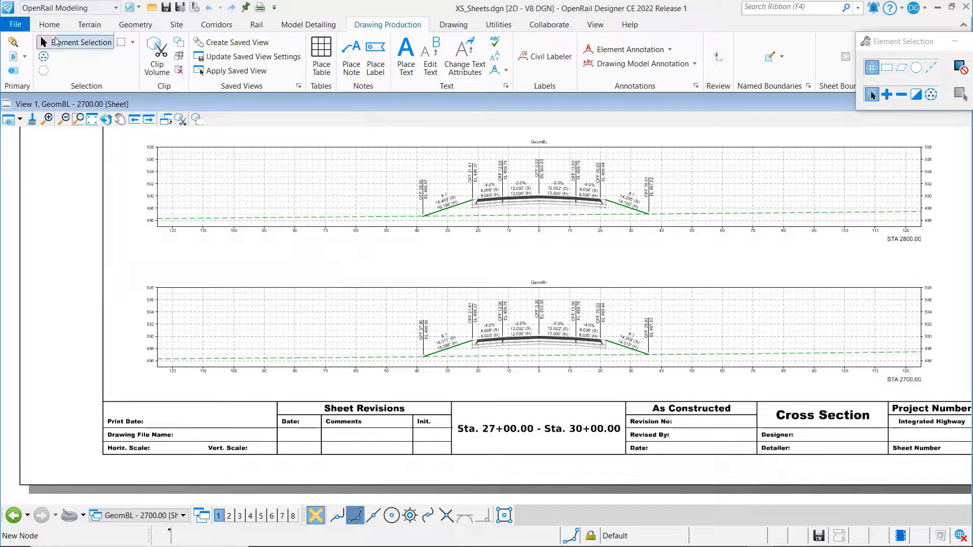
Open Plan_Sheets.dgn and create plan drawings for the GeomBL plan group under Drawing Production.
click(19, 26)
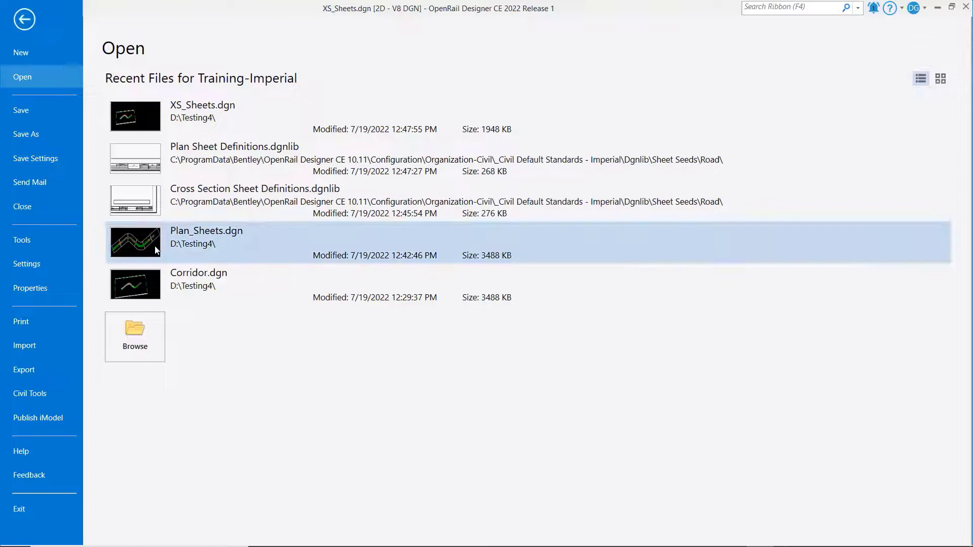
click(155, 248)
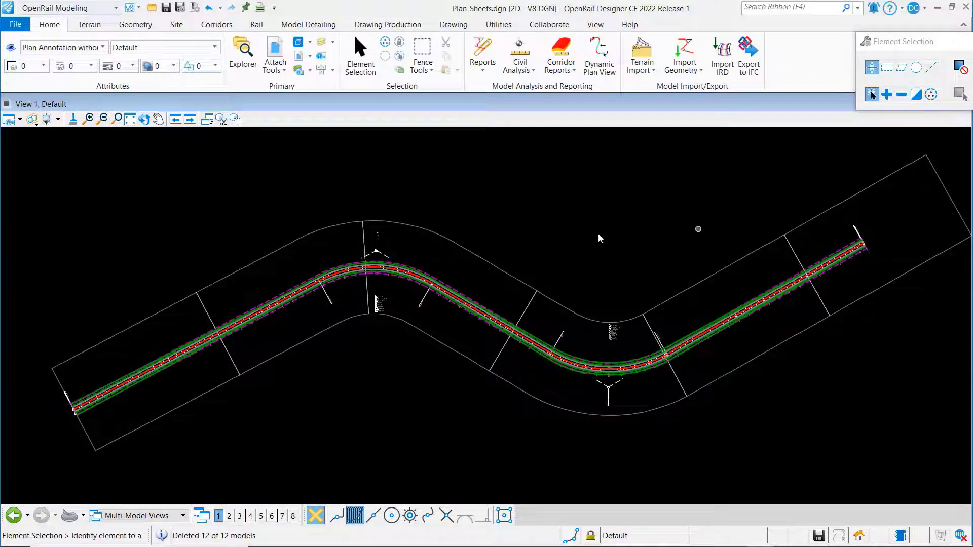
click(388, 24)
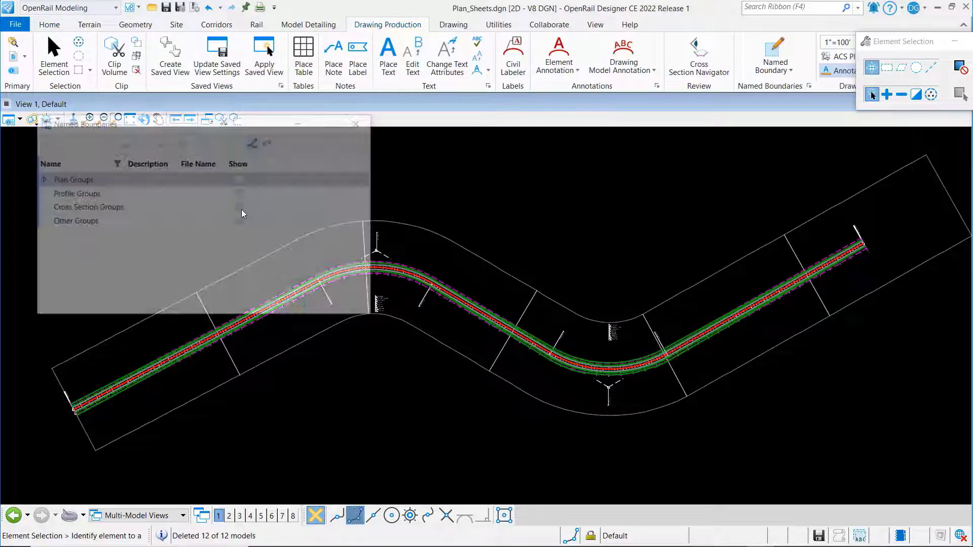
click(41, 179)
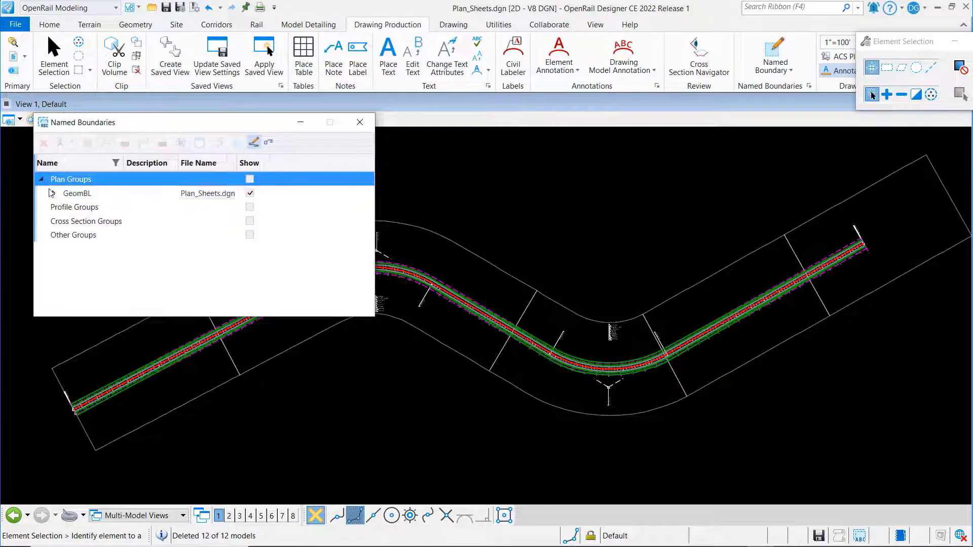
click(84, 194)
right_click(84, 193)
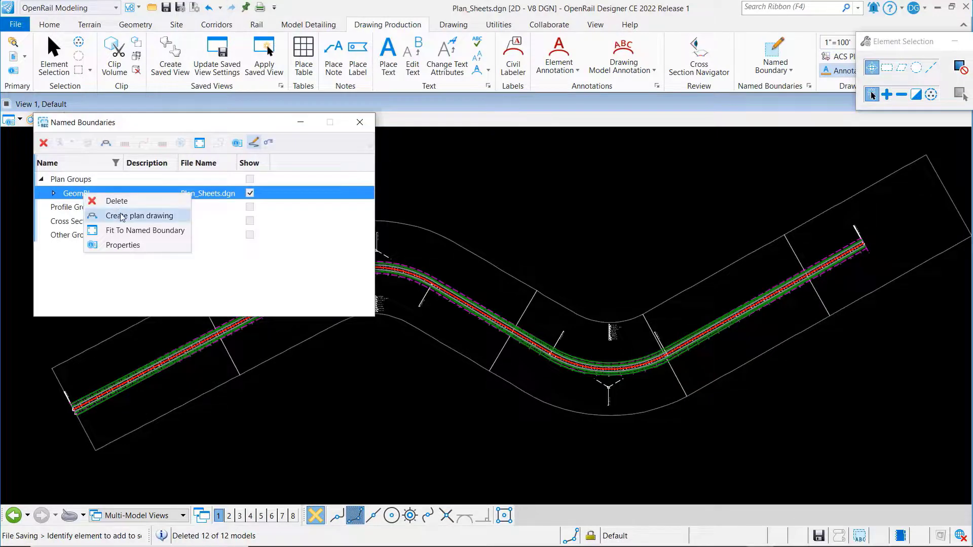
click(121, 216)
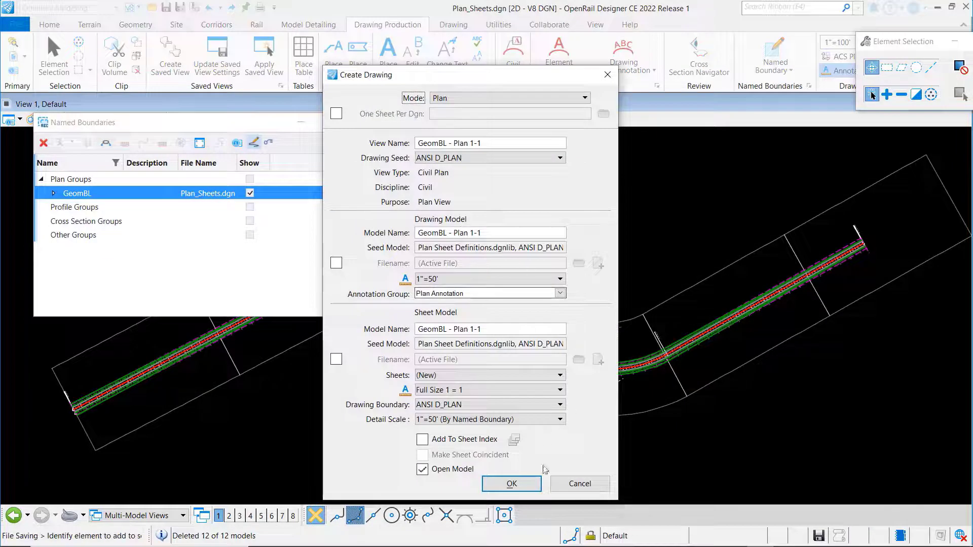
click(517, 486)
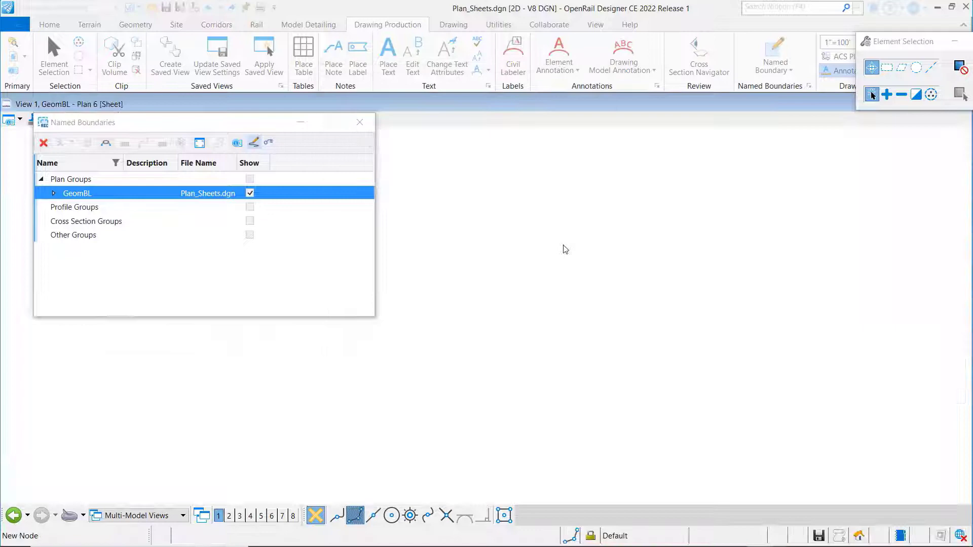
Close Named Boundaries and inspect sheet Plan 2's matchlines and 'GeomBL, Sta. 14+00.00 - Sta. 28+00.00' title block.
click(360, 122)
scroll(482, 494, up, 2)
scroll(482, 494, up, 2)
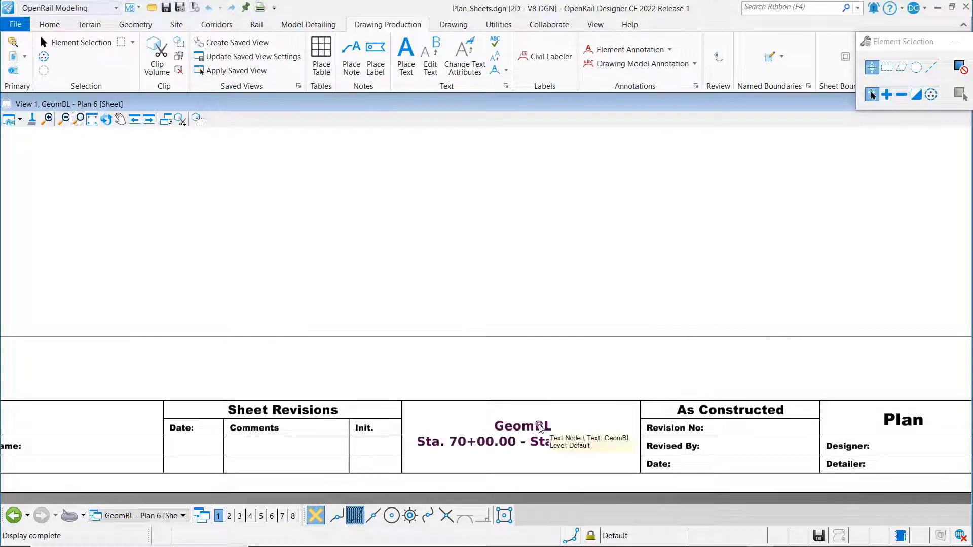
scroll(554, 417, down, 3)
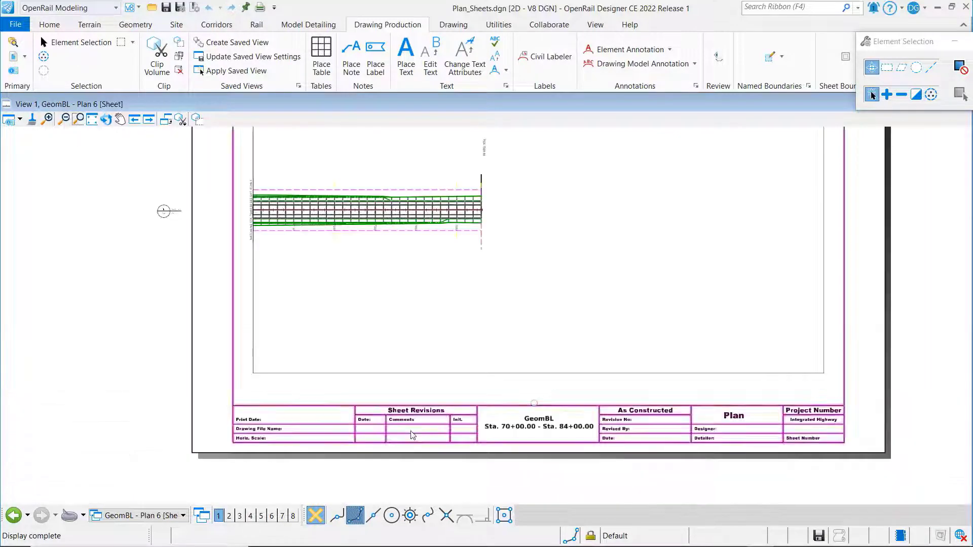
click(162, 517)
click(178, 444)
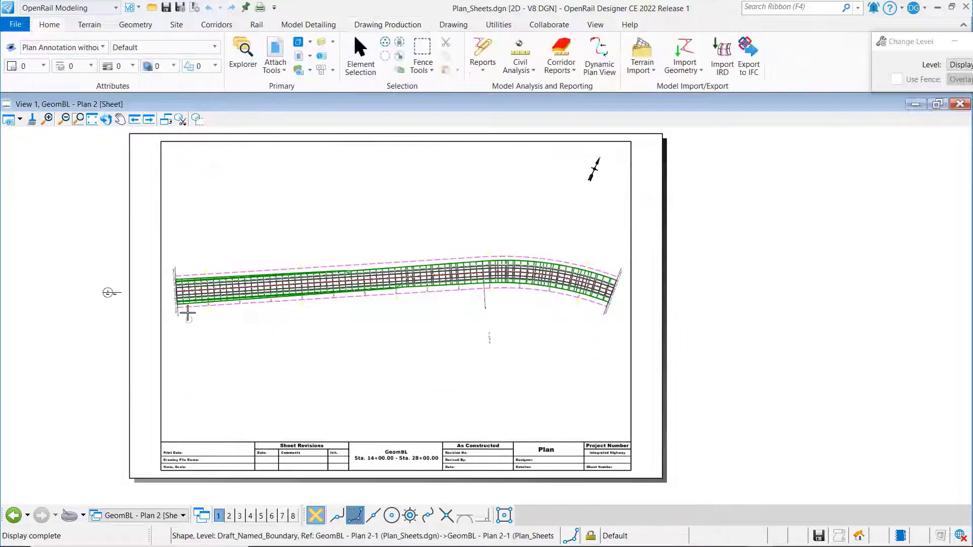
scroll(177, 266, up, 6)
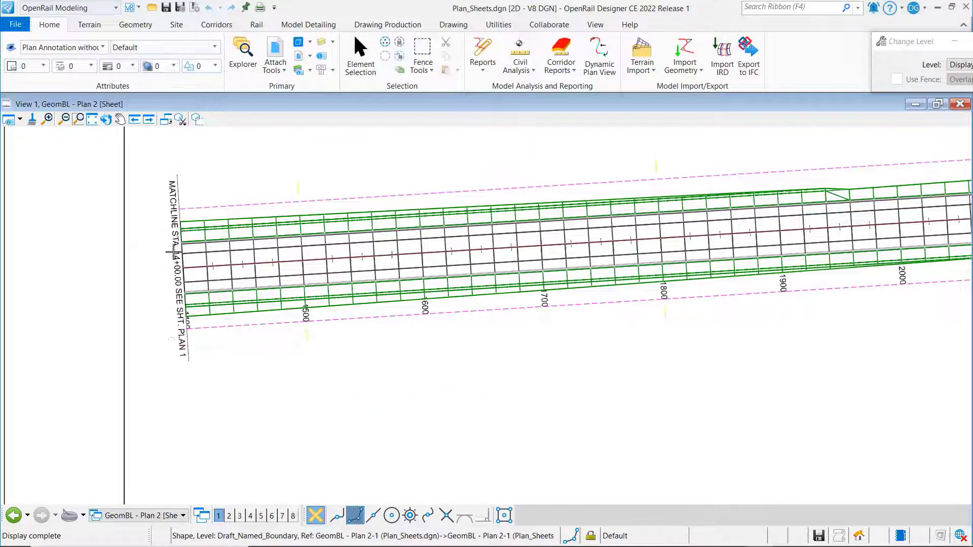
scroll(172, 252, down, 4)
scroll(860, 281, up, 4)
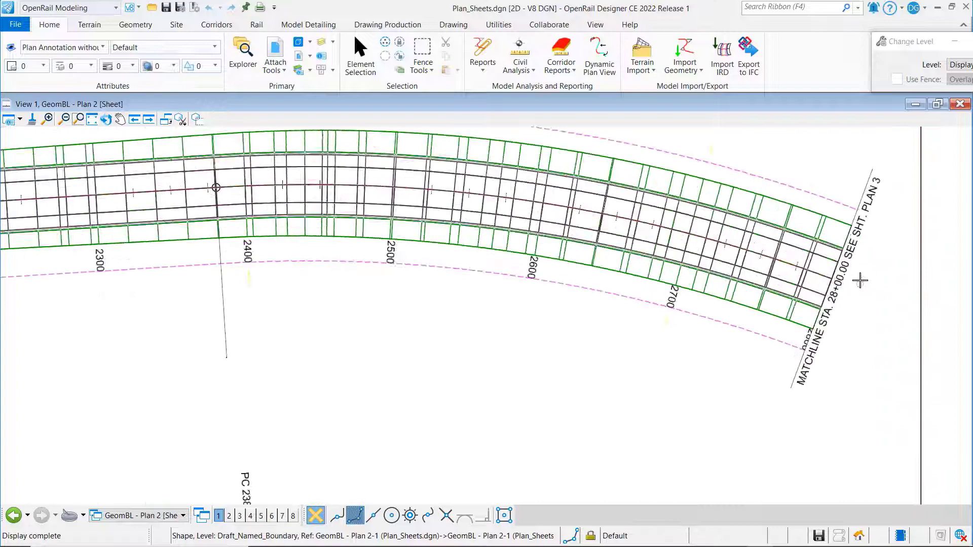
scroll(837, 308, down, 5)
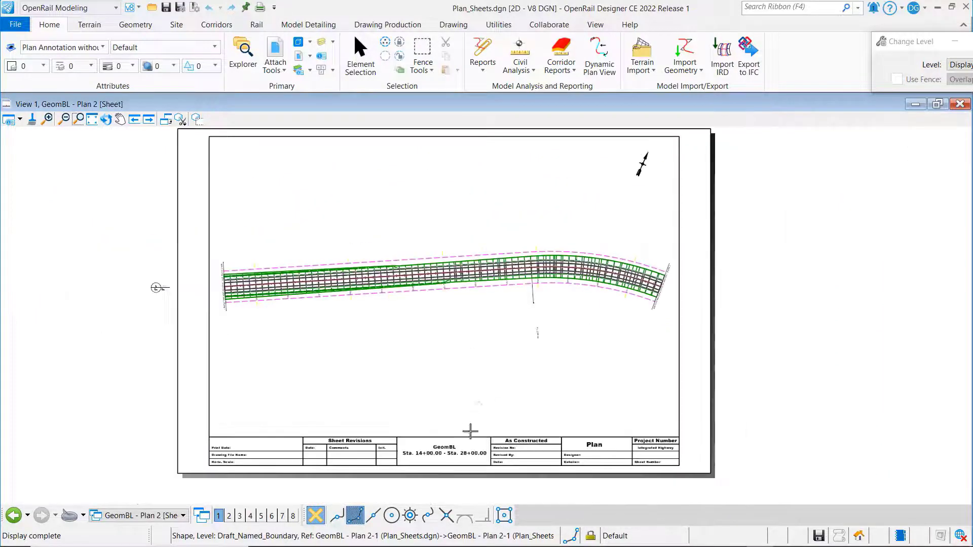
scroll(438, 465, up, 2)
scroll(438, 465, up, 2)
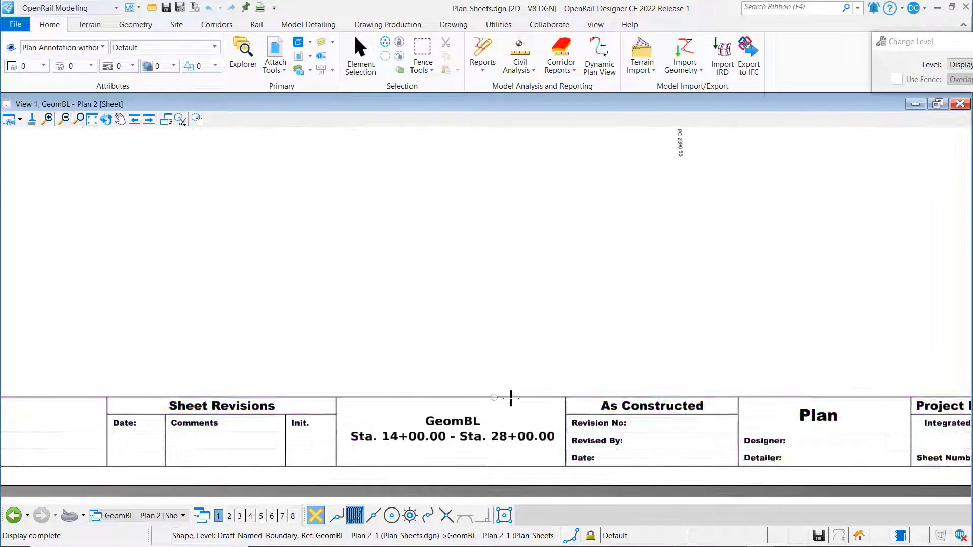